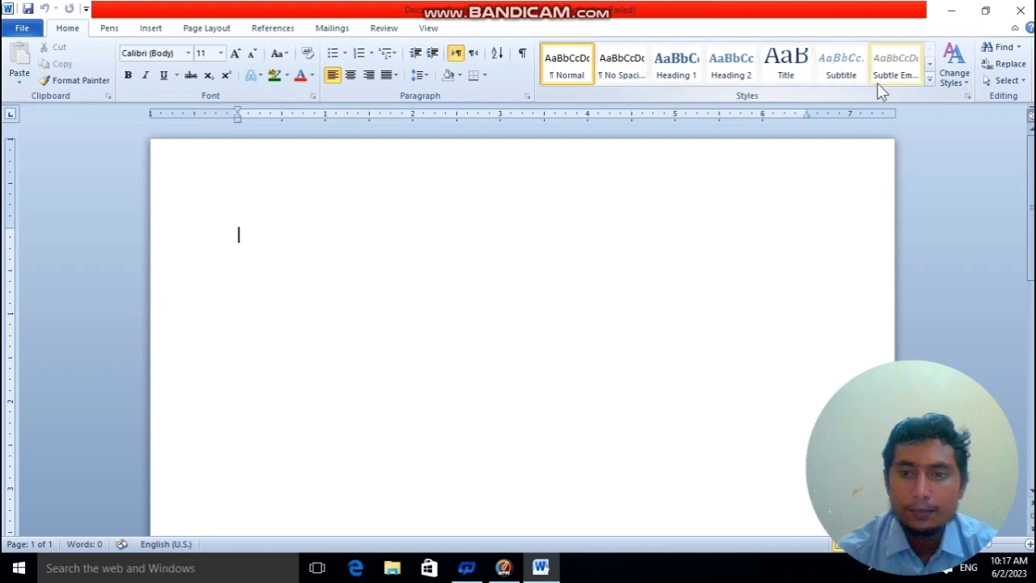
Generate sample paragraphs in the blank document with =rand() and select all of the text.
{"action": "type", "text": "=rand("}
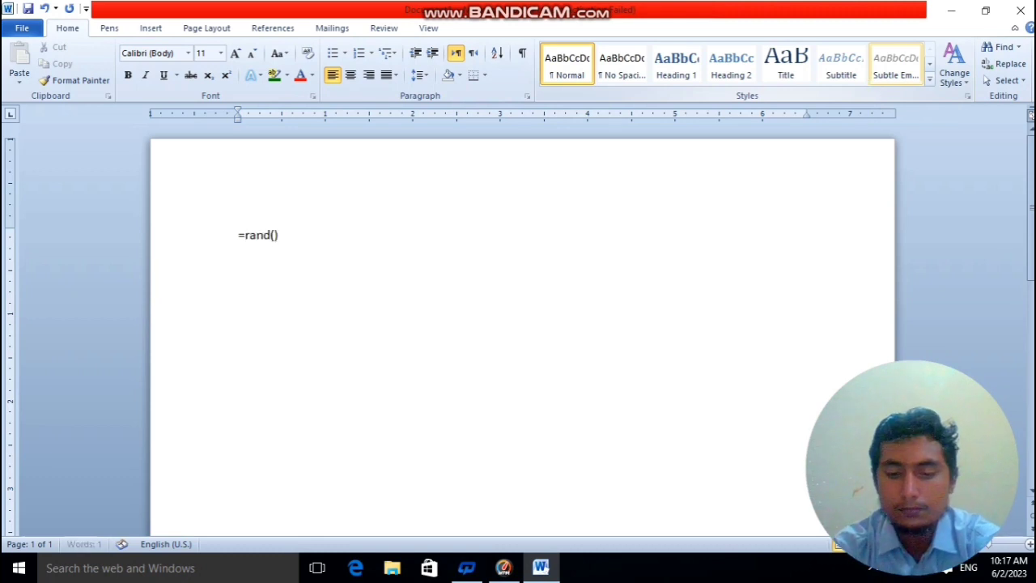
{"action": "key", "text": "Return"}
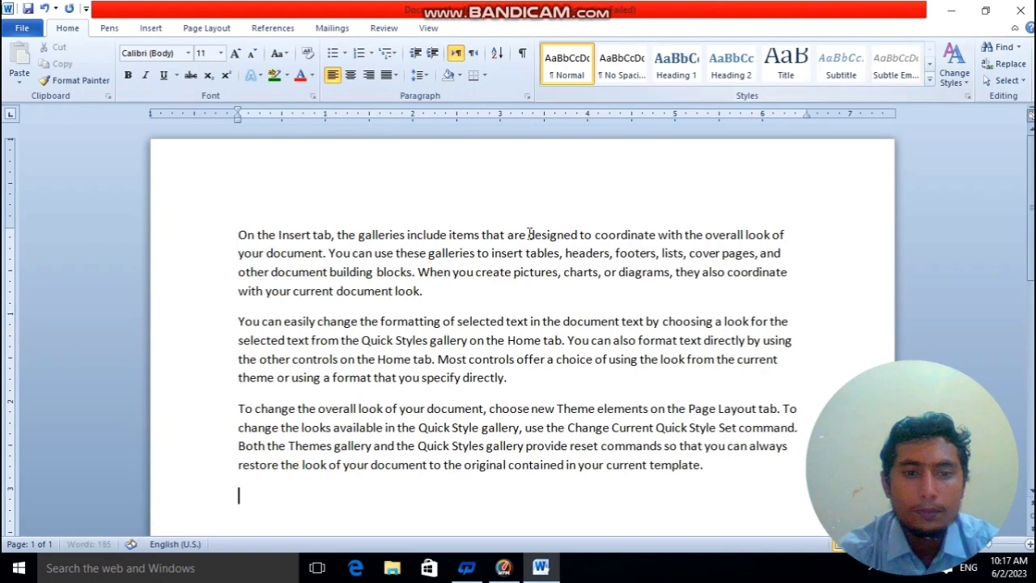
{"action": "left_click_drag", "start_coordinate": [208, 234], "coordinate": [240, 534]}
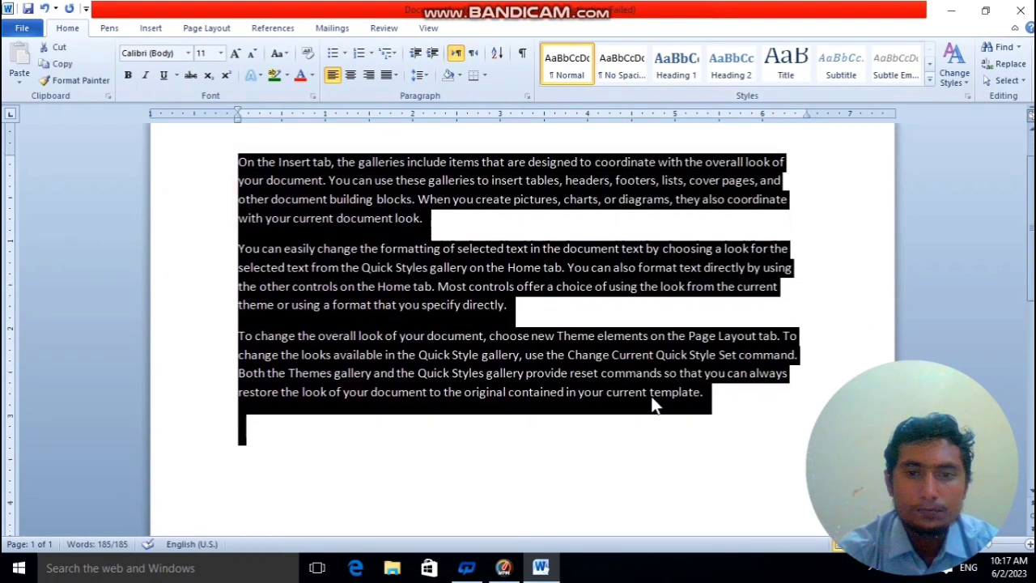
{"action": "scroll", "coordinate": [660, 331], "scroll_direction": "up", "scroll_amount": 2}
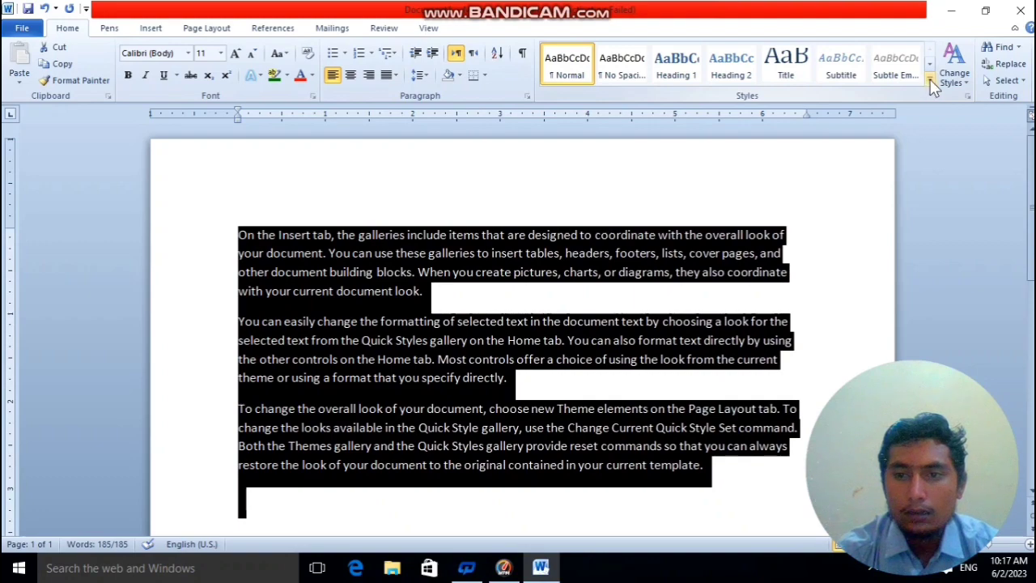
Browse the full Quick Styles gallery and preview the built-in theme color sets on the sample text.
{"action": "left_click", "coordinate": [930, 81]}
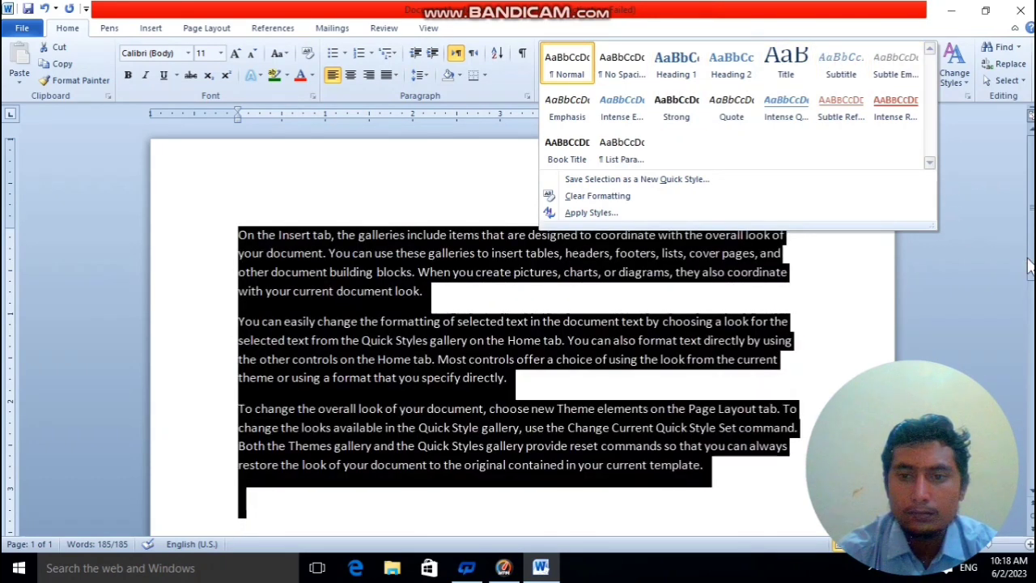
{"action": "left_click", "coordinate": [898, 239]}
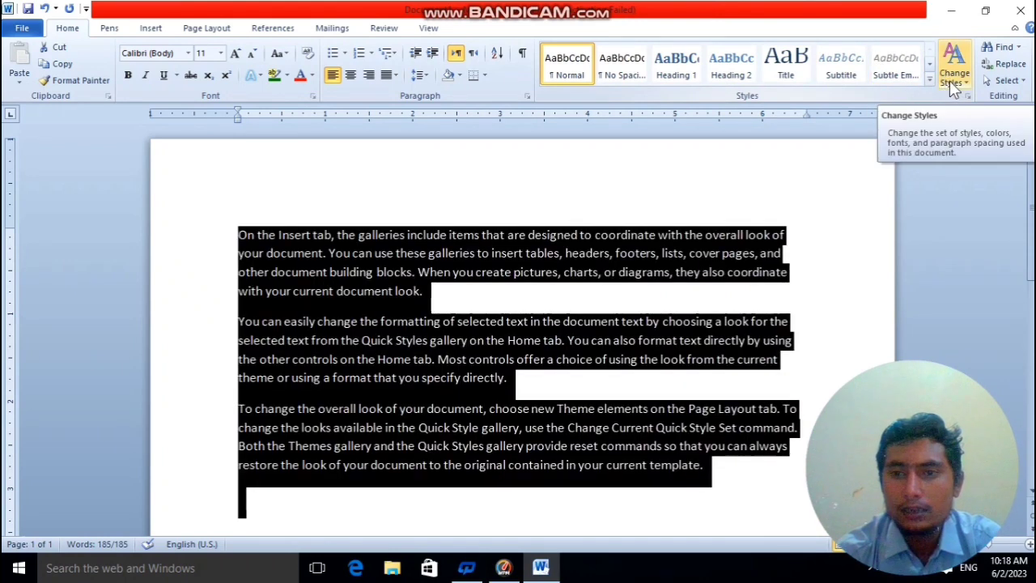
{"action": "left_click", "coordinate": [949, 77]}
{"action": "mouse_move", "coordinate": [955, 102]}
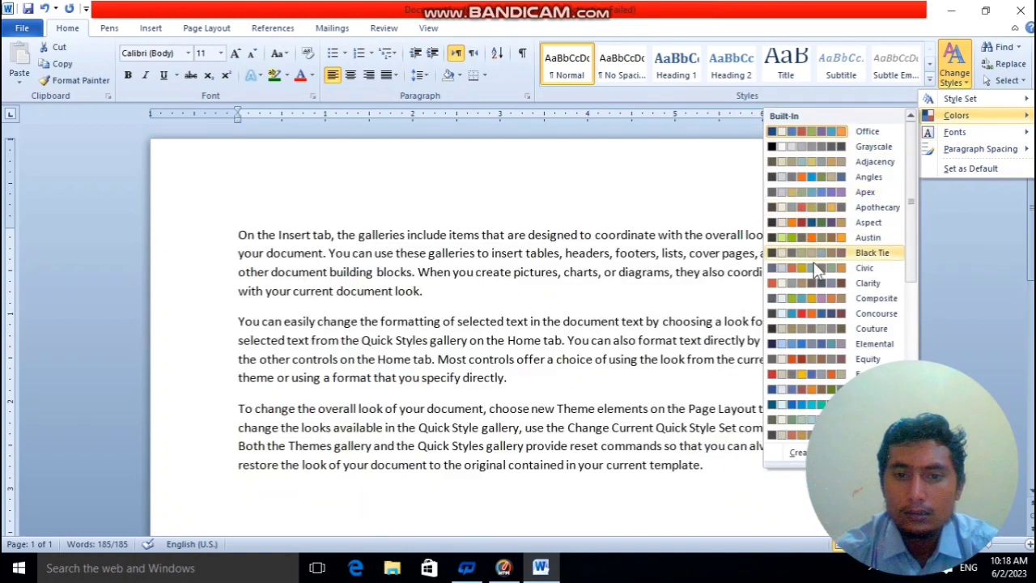
{"action": "key", "text": "ctrl+a"}
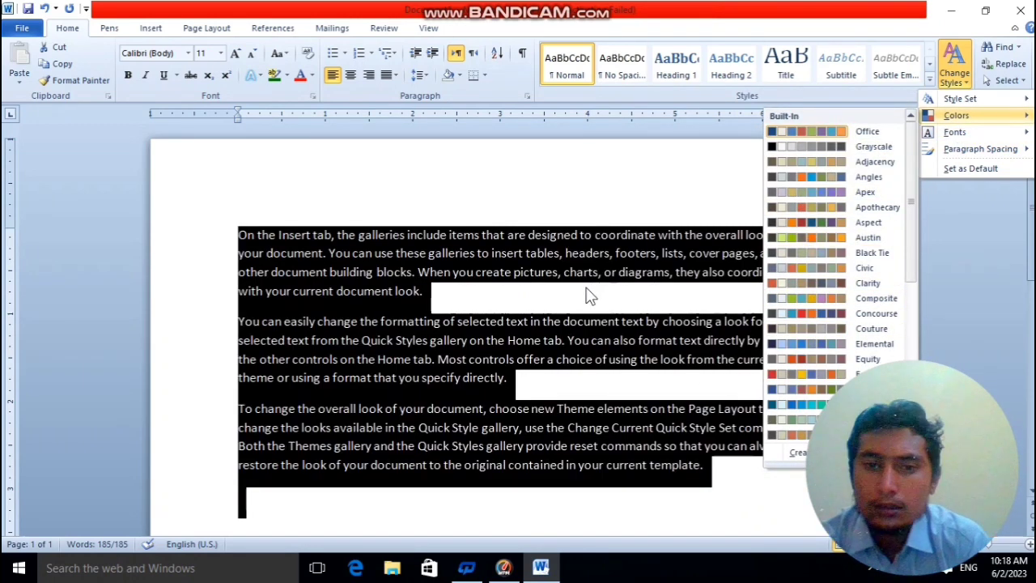
Apply the Heading 1 style and a gray gradient text effect to the three sample paragraphs.
{"action": "left_click", "coordinate": [260, 280]}
{"action": "left_click_drag", "start_coordinate": [201, 220], "coordinate": [191, 476]}
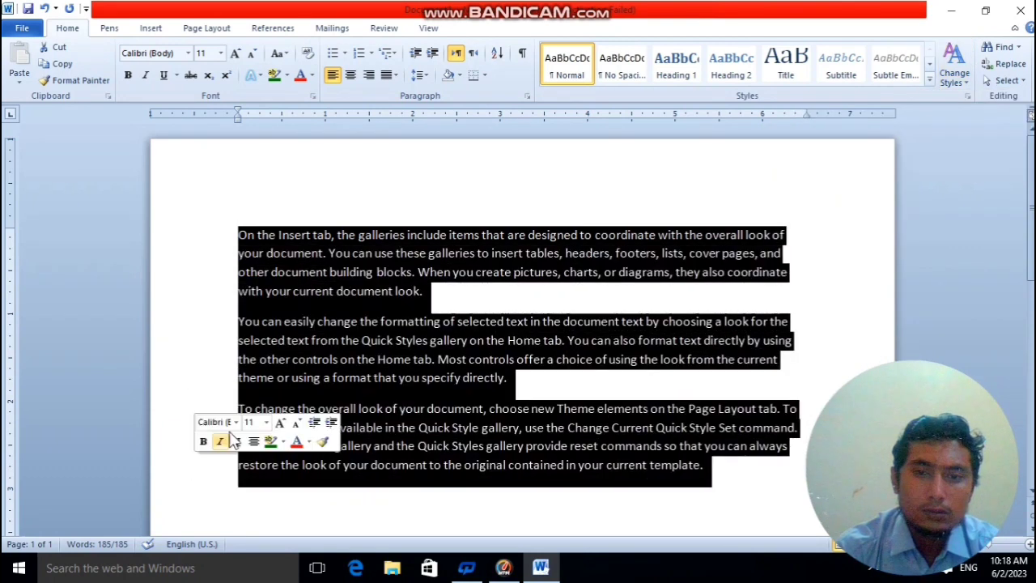
{"action": "left_click", "coordinate": [678, 64]}
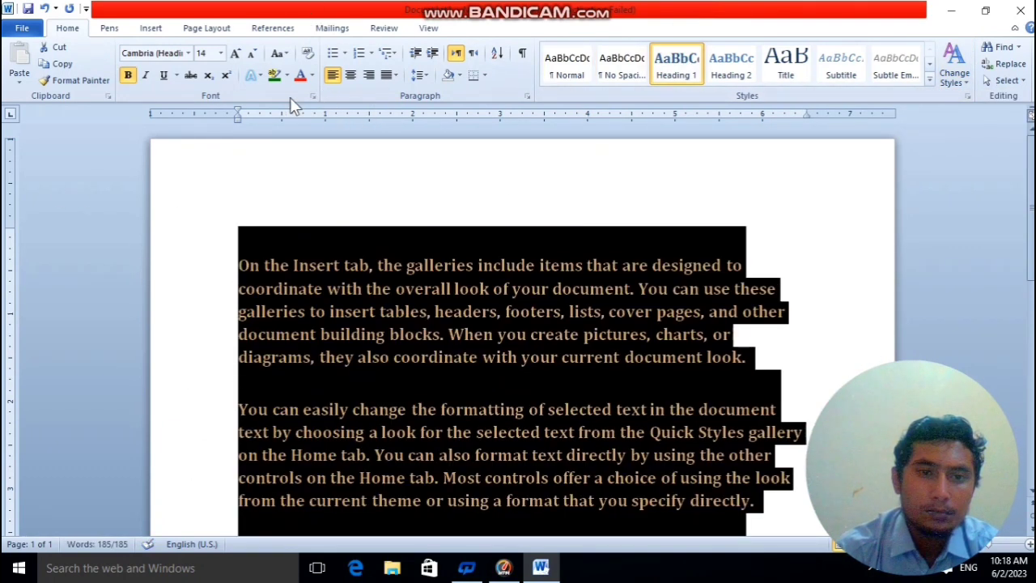
{"action": "left_click", "coordinate": [259, 75]}
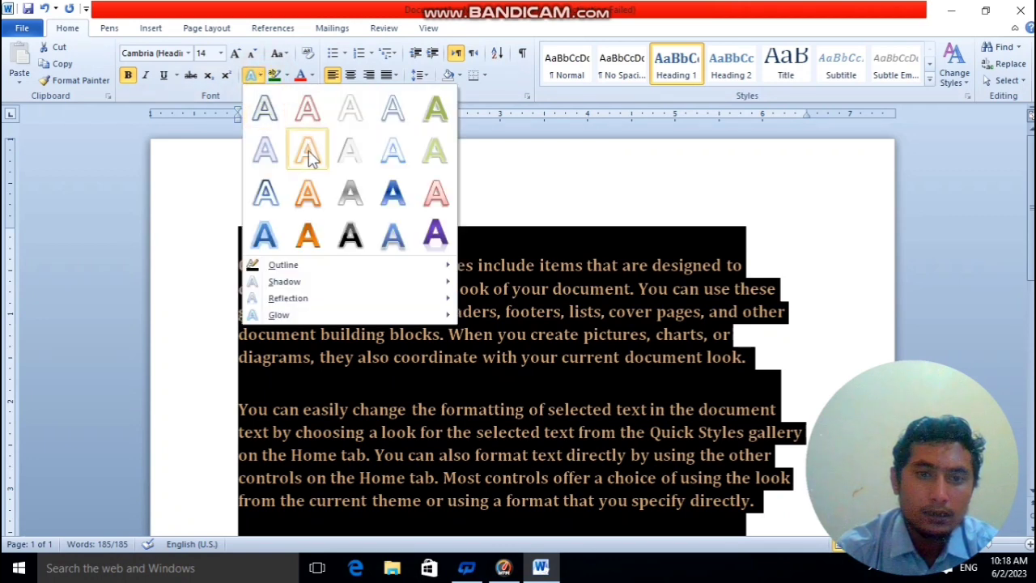
{"action": "left_click", "coordinate": [349, 193]}
Reselect the formatted paragraphs and apply a different built-in theme color set to the document.
{"action": "left_click", "coordinate": [483, 334]}
{"action": "left_click_drag", "start_coordinate": [219, 231], "coordinate": [203, 505]}
{"action": "scroll", "coordinate": [693, 158], "scroll_direction": "up", "scroll_amount": 1}
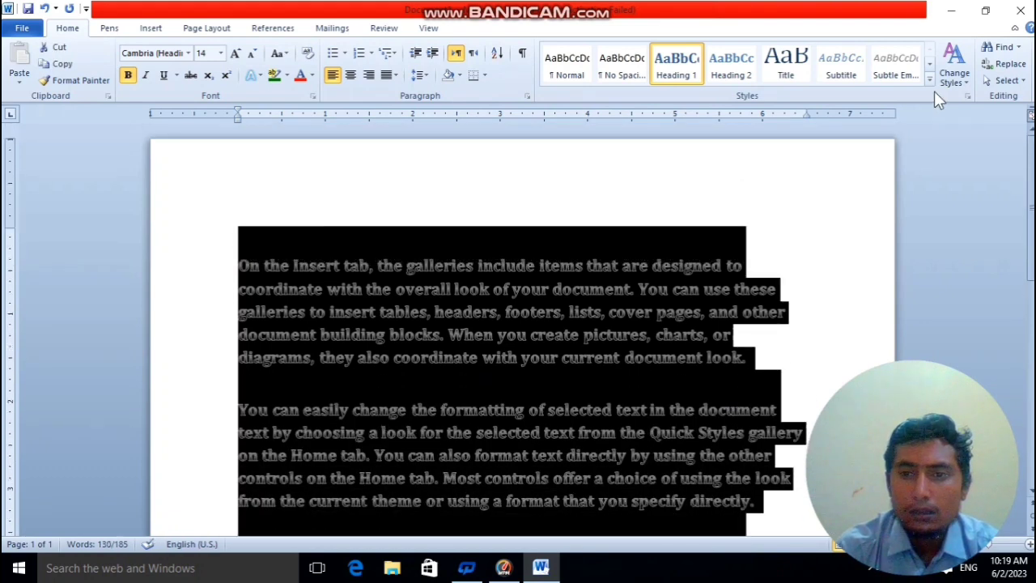
{"action": "left_click", "coordinate": [952, 81]}
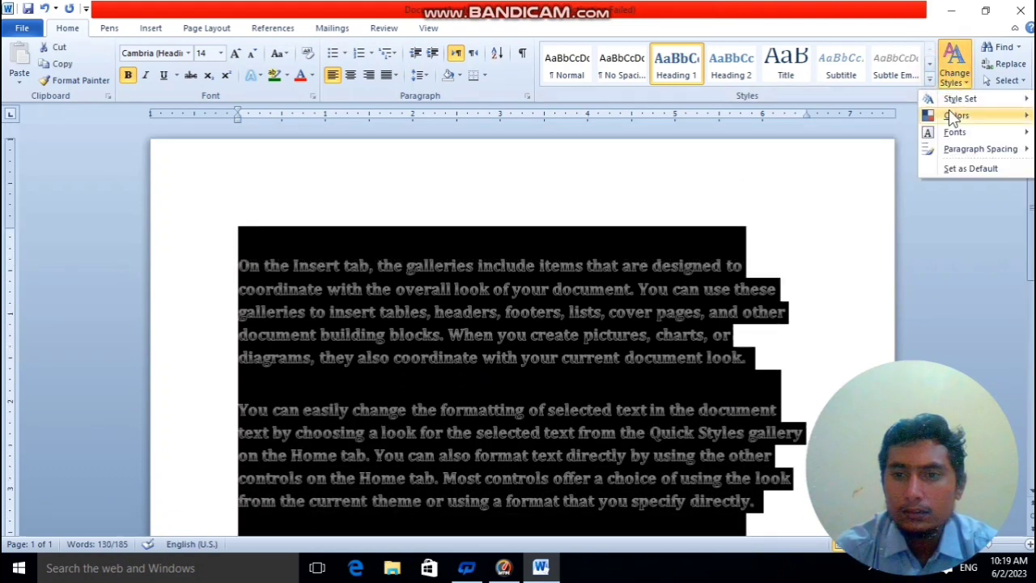
{"action": "mouse_move", "coordinate": [953, 119]}
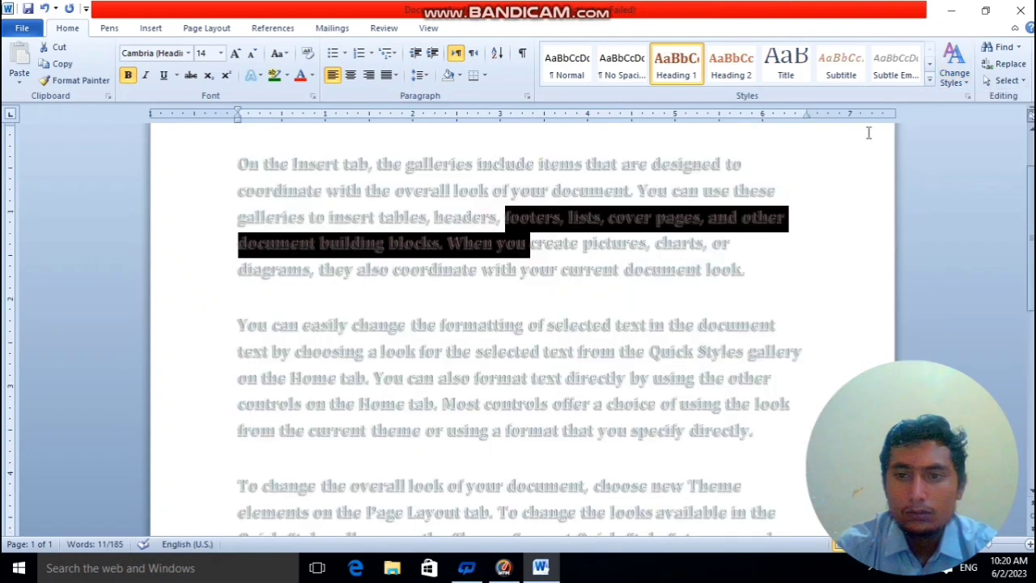
Select the whole document and preview the built-in theme font sets on its text.
{"action": "left_click", "coordinate": [952, 63]}
{"action": "mouse_move", "coordinate": [952, 134]}
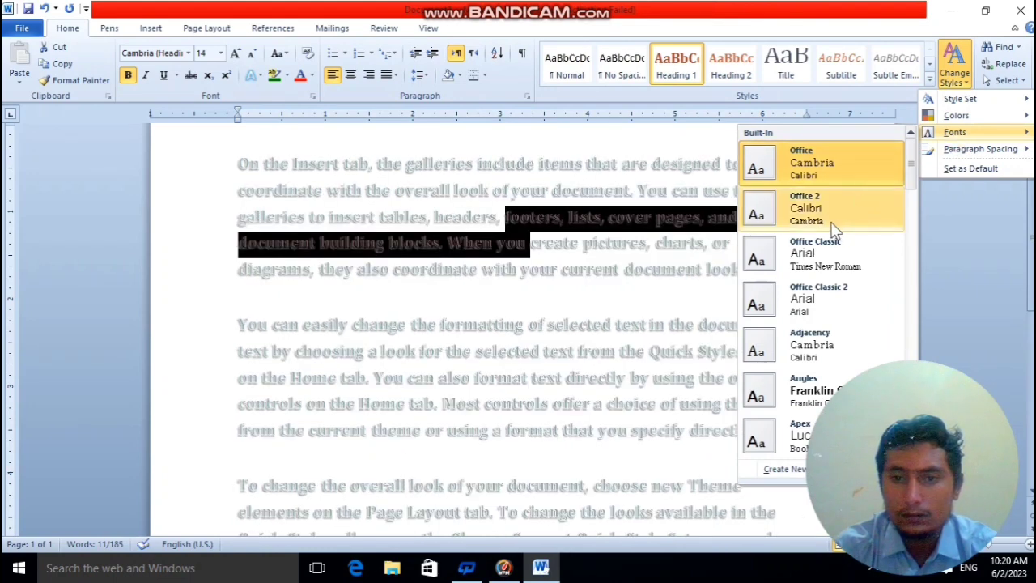
{"action": "left_click", "coordinate": [465, 229]}
{"action": "left_click", "coordinate": [284, 186]}
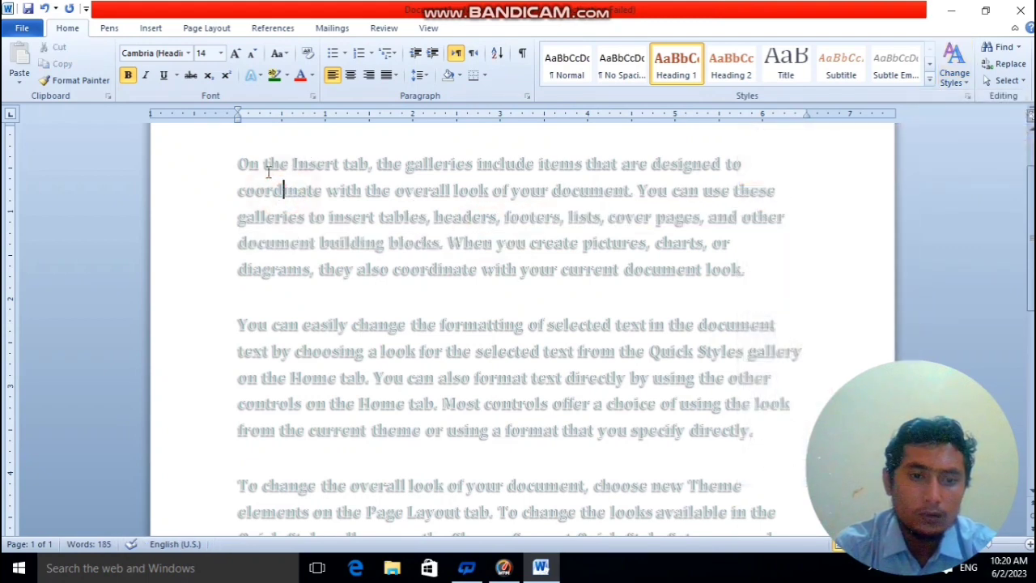
{"action": "key", "text": "ctrl+a"}
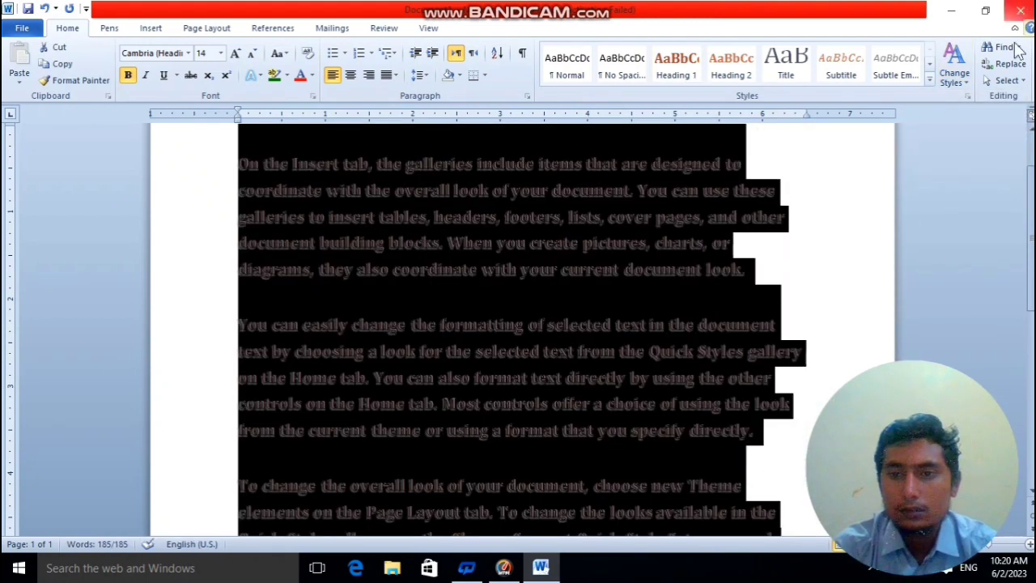
{"action": "left_click", "coordinate": [954, 68]}
{"action": "mouse_move", "coordinate": [945, 135]}
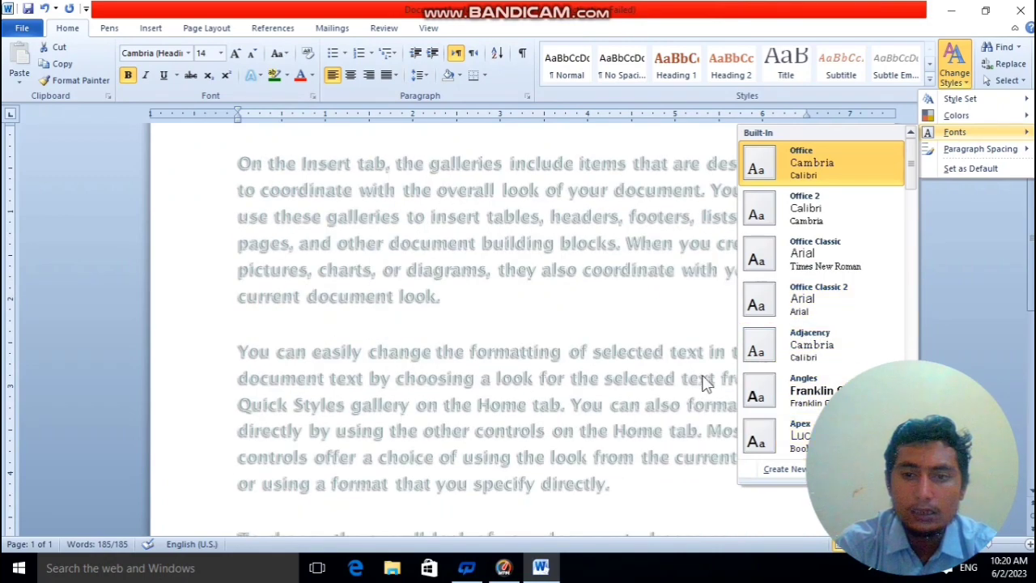
{"action": "left_click", "coordinate": [595, 273]}
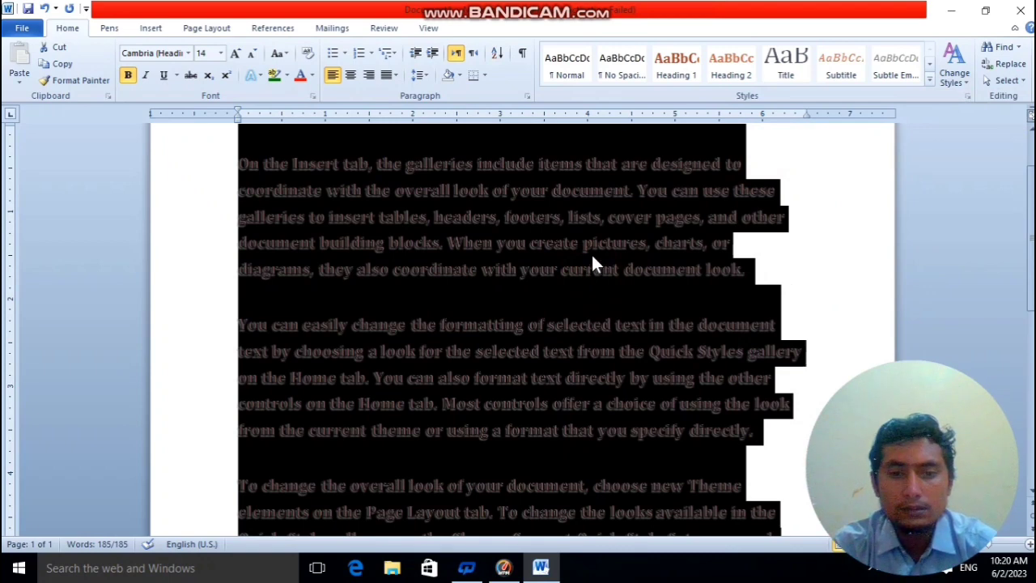
Undo all changes back to the blank document and regenerate the sample paragraphs with =rand().
{"action": "key", "text": "ctrl+z"}
{"action": "key", "text": "ctrl+z"}
{"action": "key", "text": "ctrl+z"}
{"action": "key", "text": "ctrl+z"}
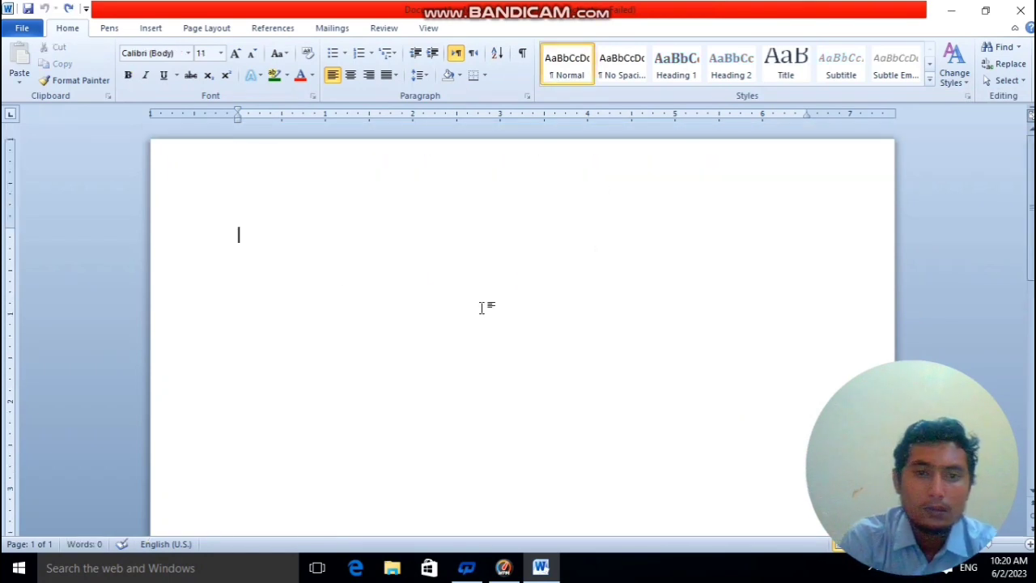
{"action": "type", "text": "=rand()"}
{"action": "key", "text": "Return"}
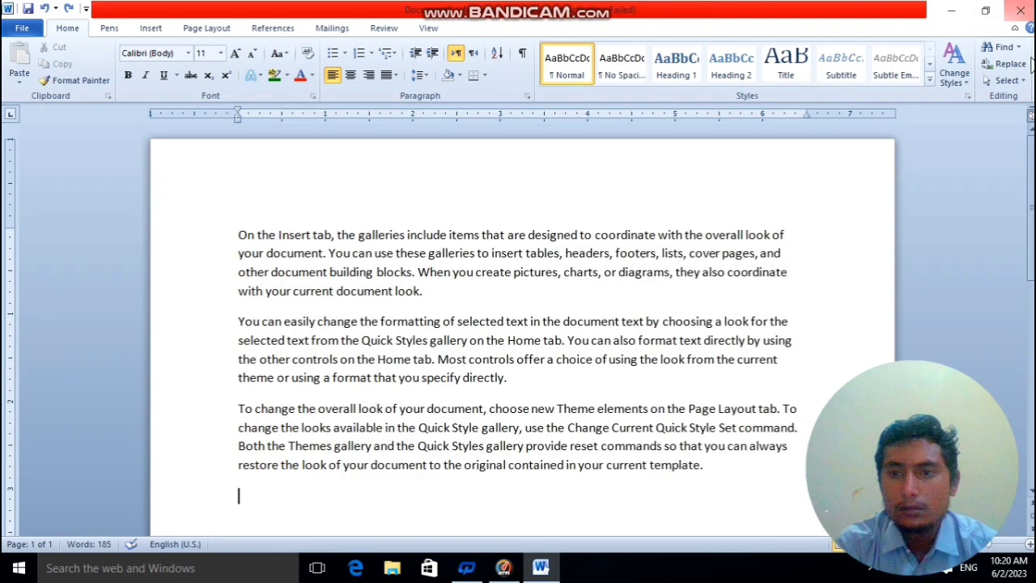
Preview the built-in paragraph spacing options, such as Tight, on the whole sample text without applying one.
{"action": "left_click", "coordinate": [959, 77]}
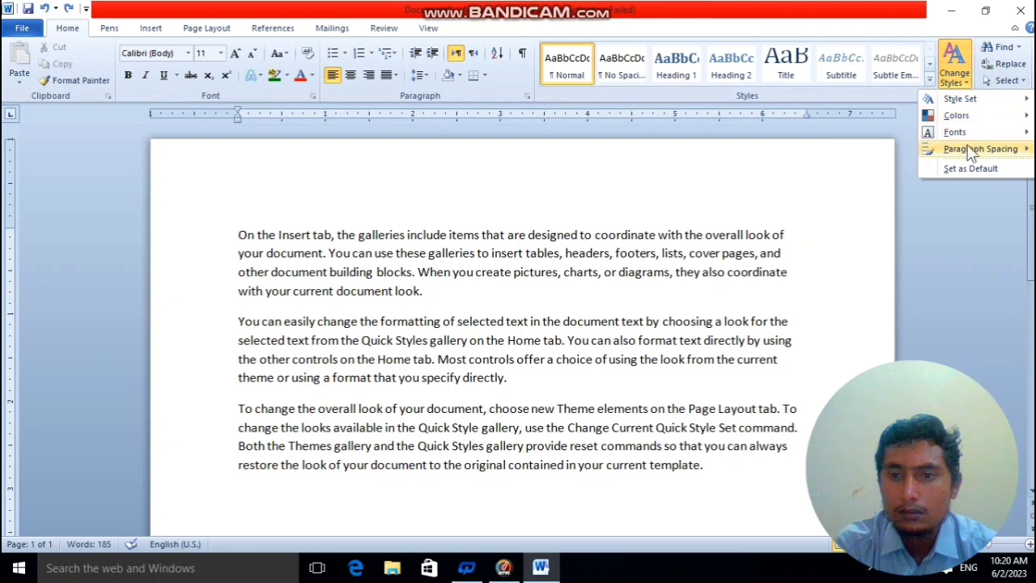
{"action": "mouse_move", "coordinate": [972, 157]}
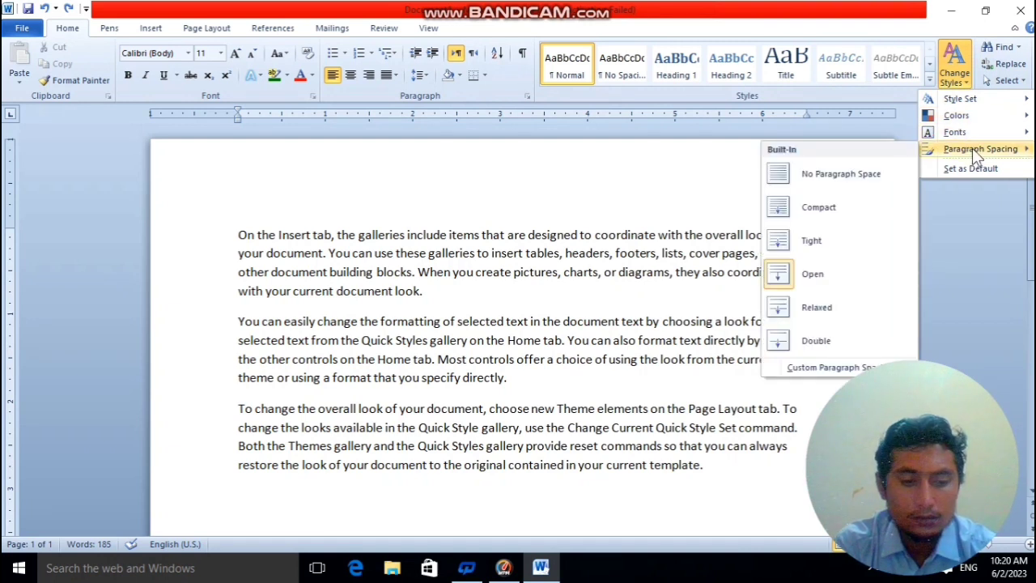
{"action": "left_click", "coordinate": [726, 200]}
{"action": "key", "text": "ctrl+a"}
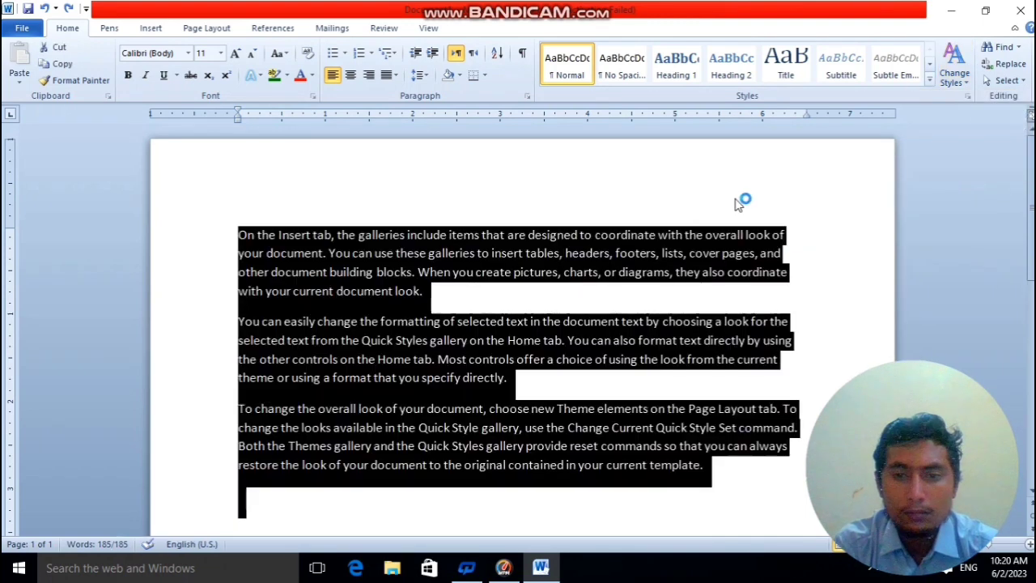
{"action": "left_click", "coordinate": [963, 79]}
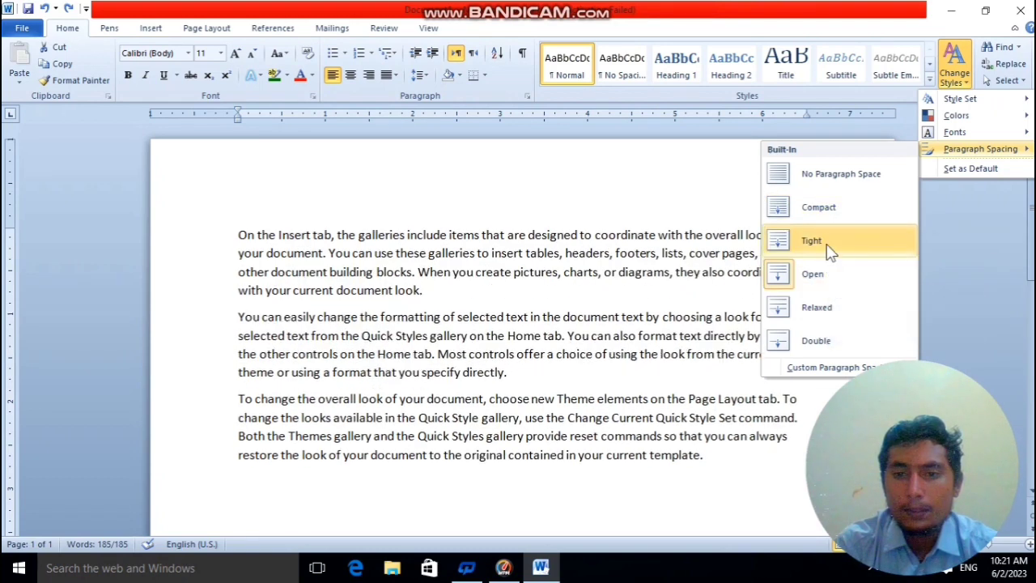
{"action": "key", "text": "ctrl+a"}
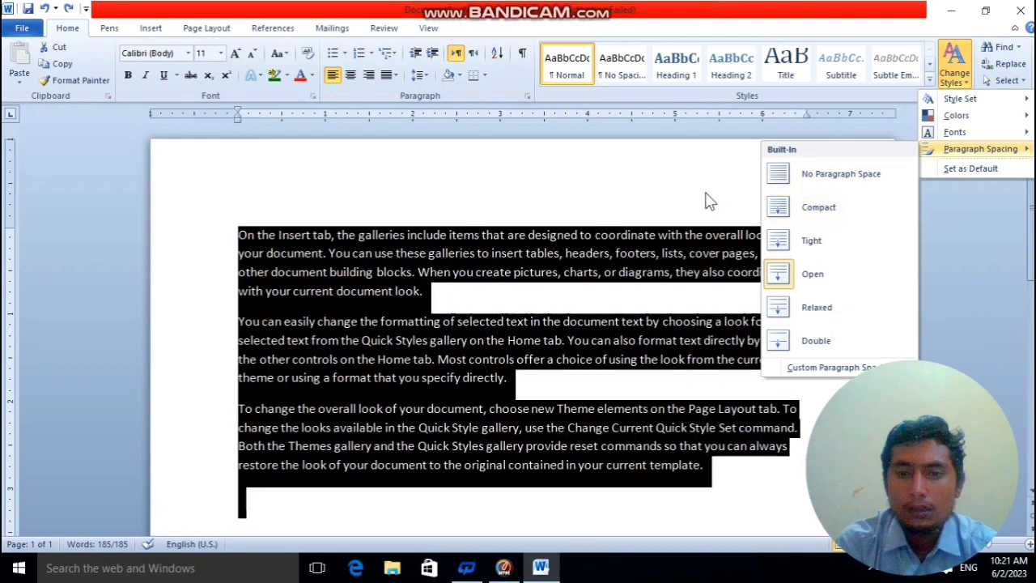
{"action": "key", "text": "Escape"}
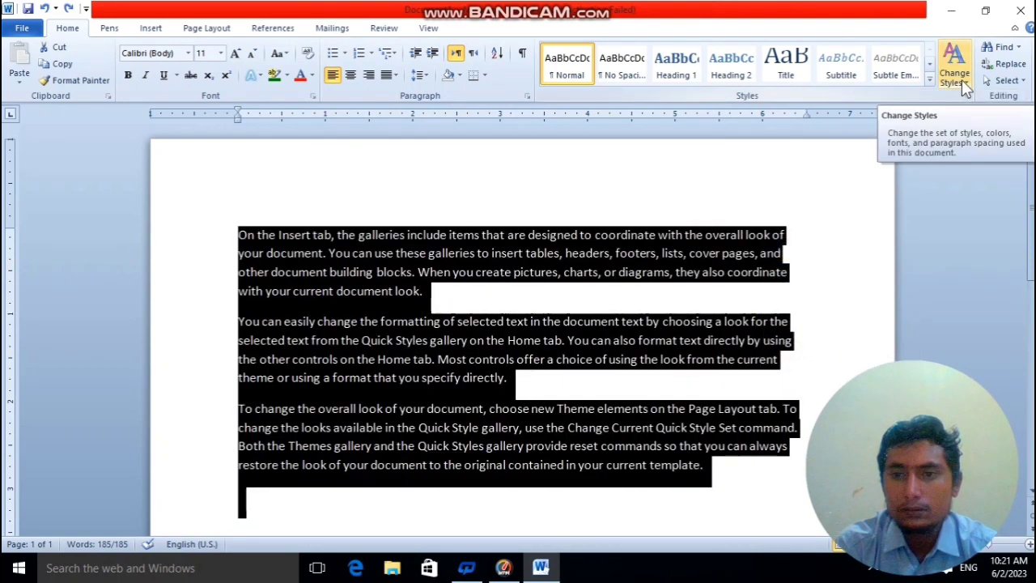
{"action": "left_click", "coordinate": [876, 244]}
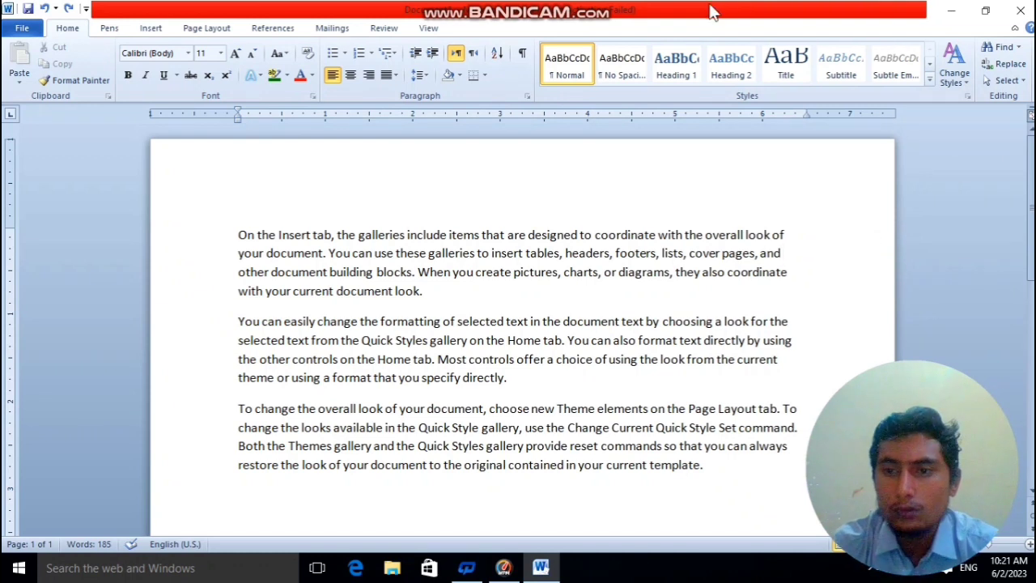
Open the document text search and look up the letter "t", followed by the letter "s".
{"action": "left_click", "coordinate": [1019, 47]}
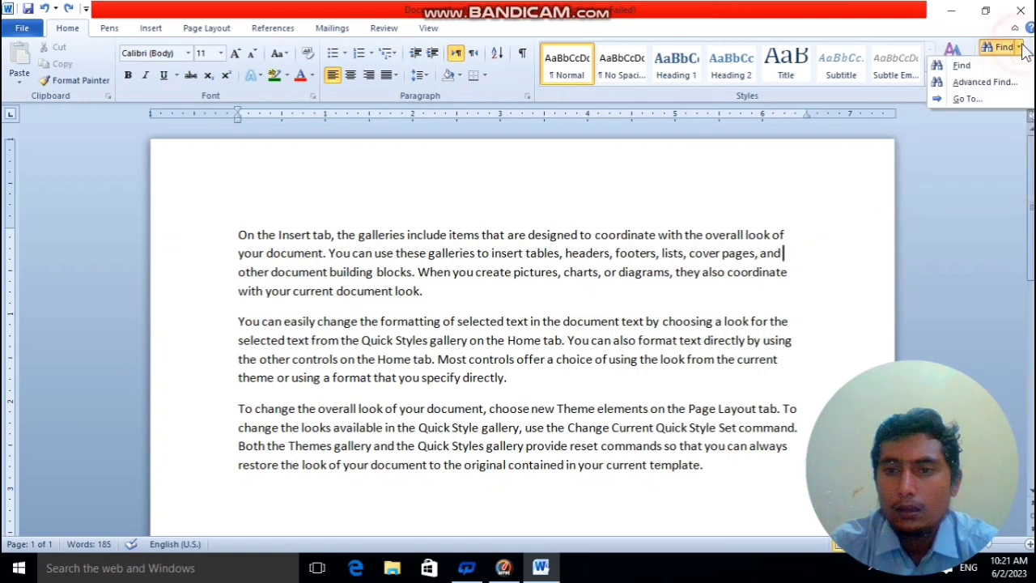
{"action": "left_click", "coordinate": [1004, 105]}
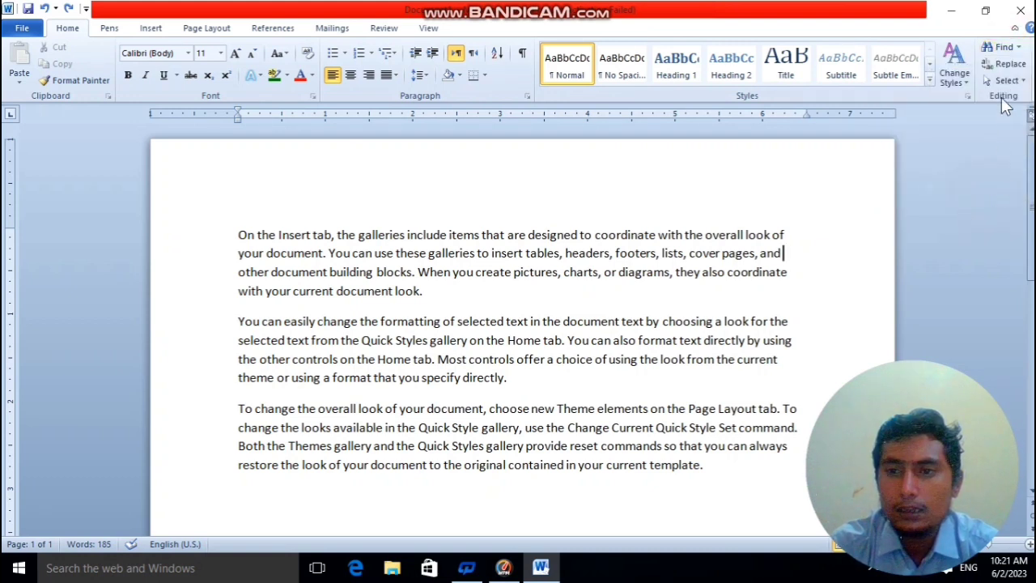
{"action": "left_click", "coordinate": [1017, 49]}
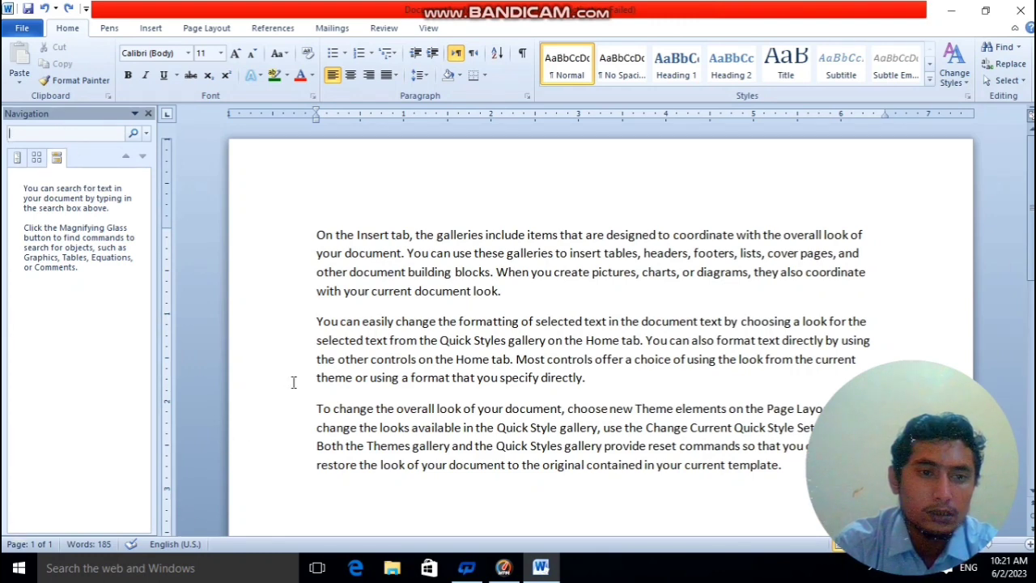
{"action": "scroll", "coordinate": [283, 387], "scroll_direction": "up", "scroll_amount": 5, "text": "ctrl"}
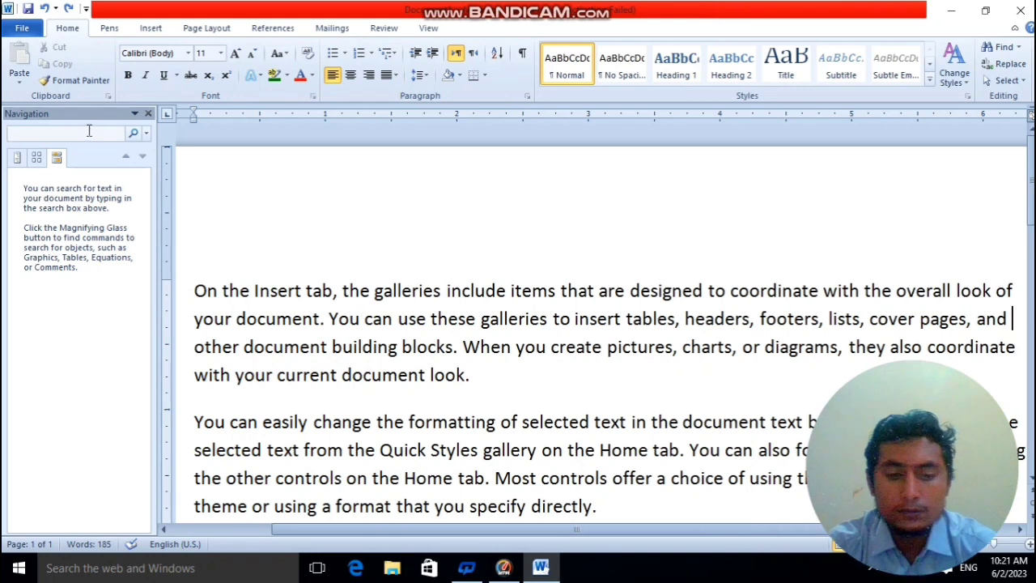
{"action": "type", "text": "t"}
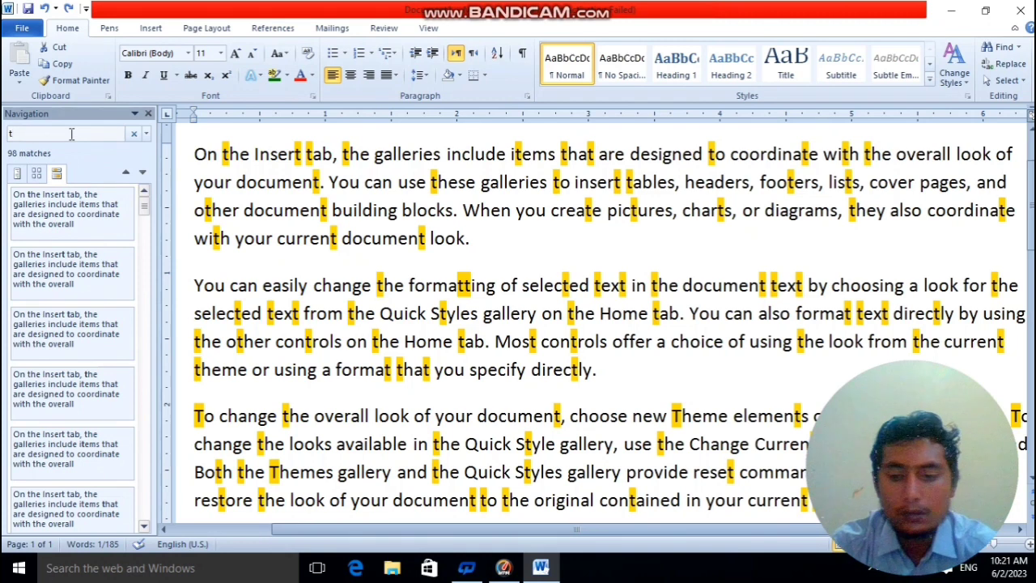
{"action": "key", "text": "BackSpace"}
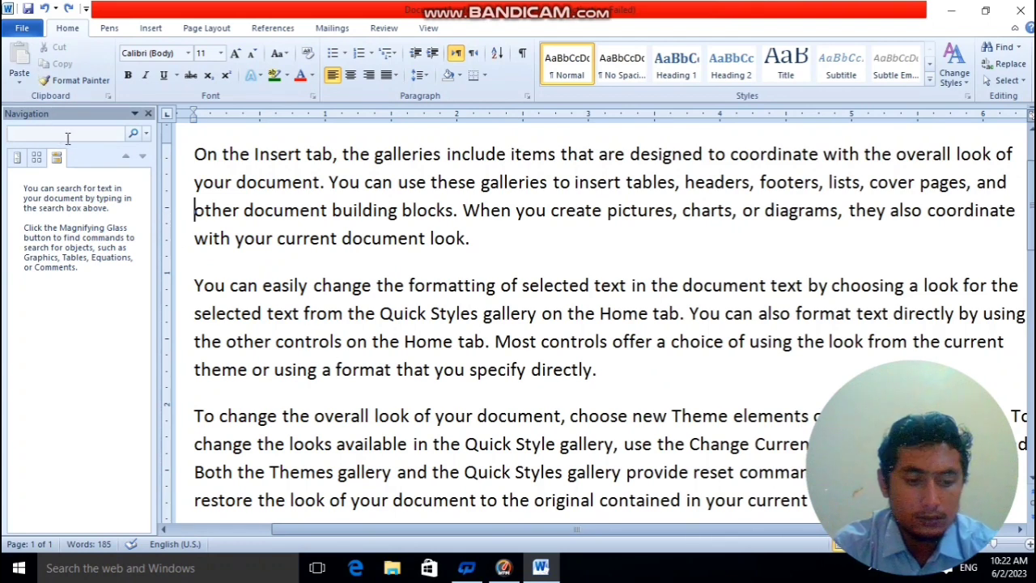
{"action": "type", "text": "s"}
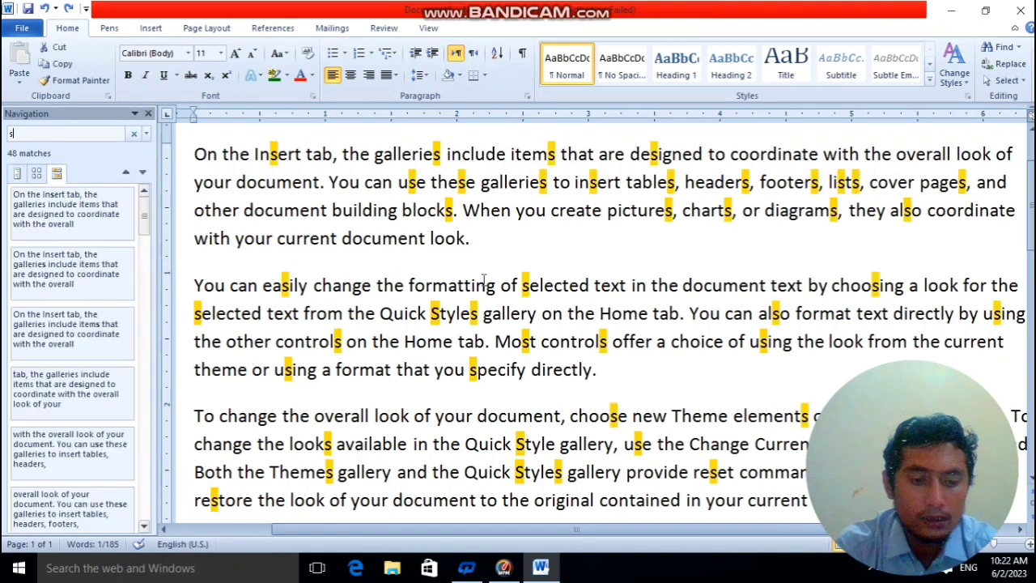
Review the highlighted matches for "s", search the document for the letter "a" instead, and clear the search.
{"action": "scroll", "coordinate": [457, 275], "scroll_direction": "up", "scroll_amount": 2}
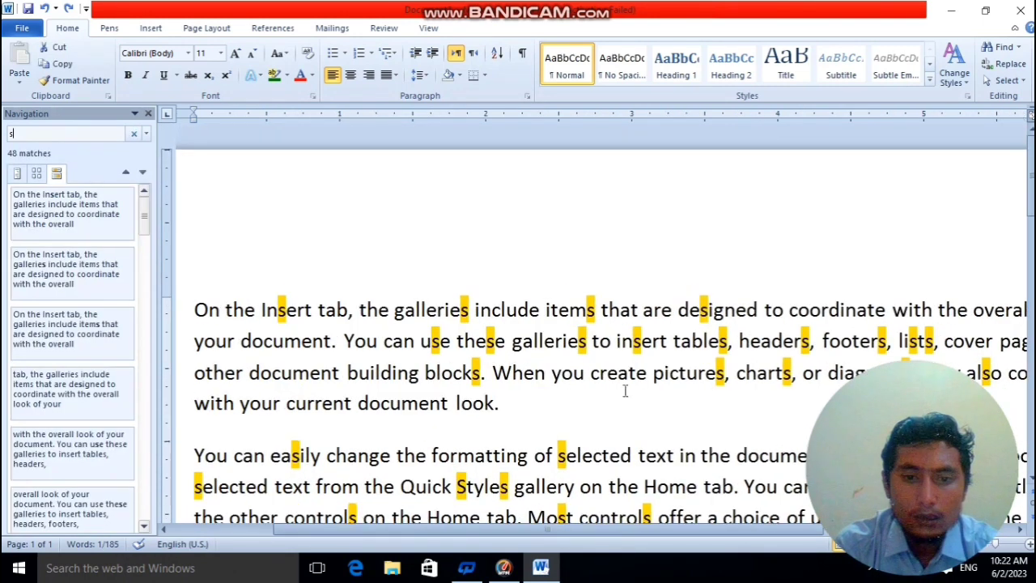
{"action": "left_click_drag", "start_coordinate": [714, 530], "coordinate": [785, 529]}
{"action": "scroll", "coordinate": [444, 320], "scroll_direction": "down", "scroll_amount": 2}
{"action": "scroll", "coordinate": [449, 328], "scroll_direction": "up", "scroll_amount": 2}
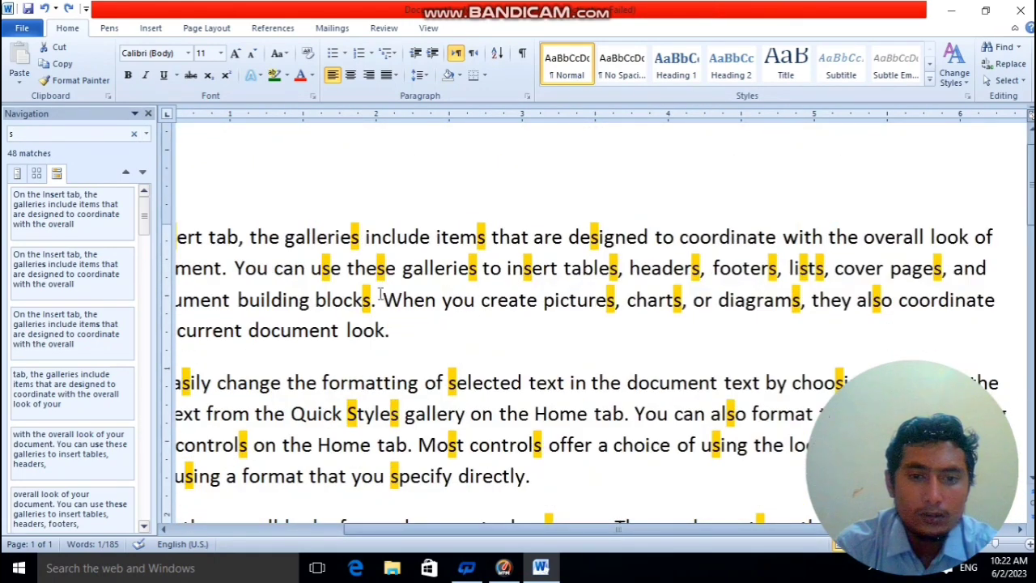
{"action": "left_click", "coordinate": [133, 133]}
{"action": "left_click", "coordinate": [100, 134]}
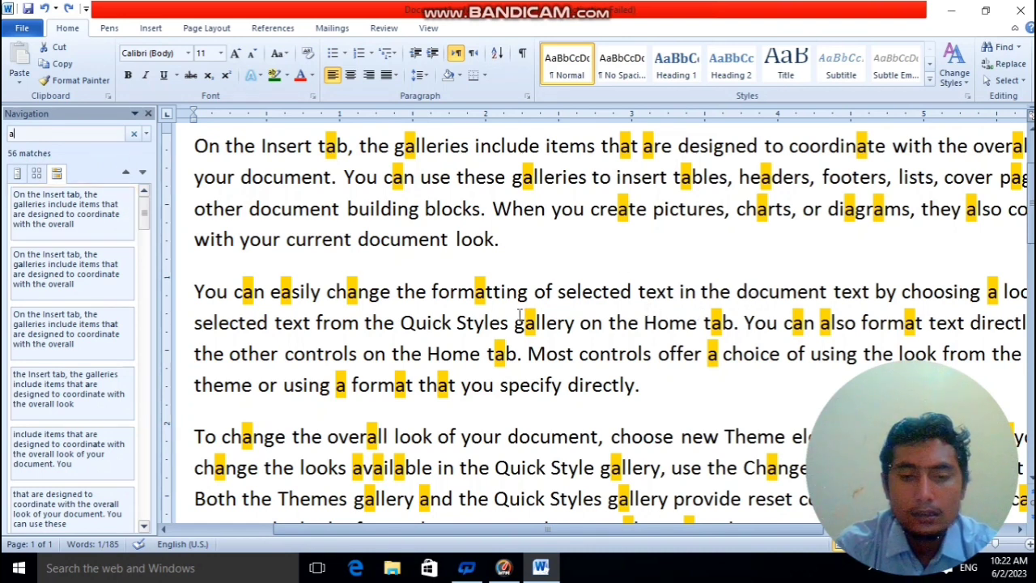
{"action": "scroll", "coordinate": [500, 289], "scroll_direction": "down", "scroll_amount": 3}
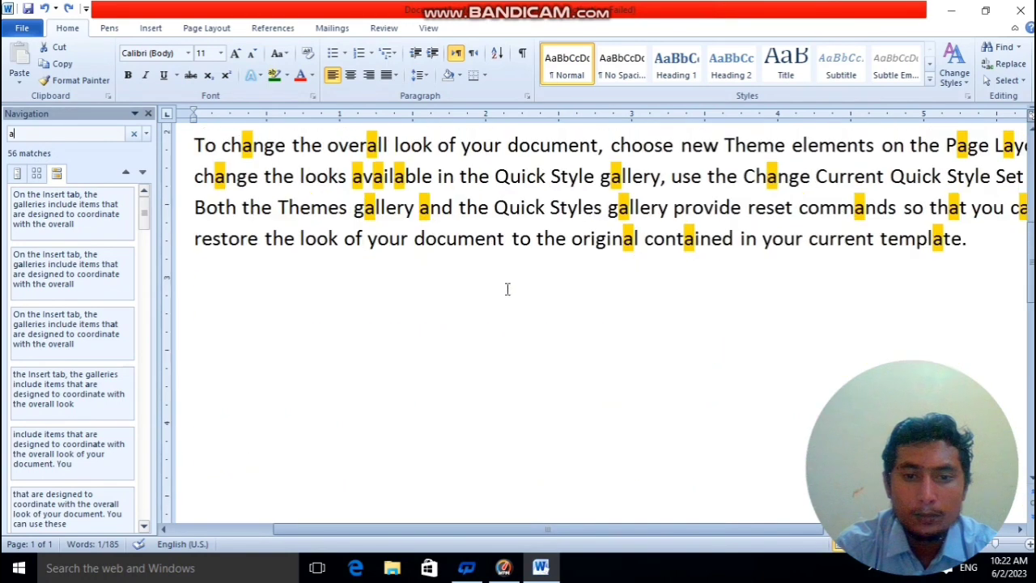
{"action": "scroll", "coordinate": [501, 288], "scroll_direction": "up", "scroll_amount": 4}
{"action": "scroll", "coordinate": [500, 287], "scroll_direction": "up", "scroll_amount": 1}
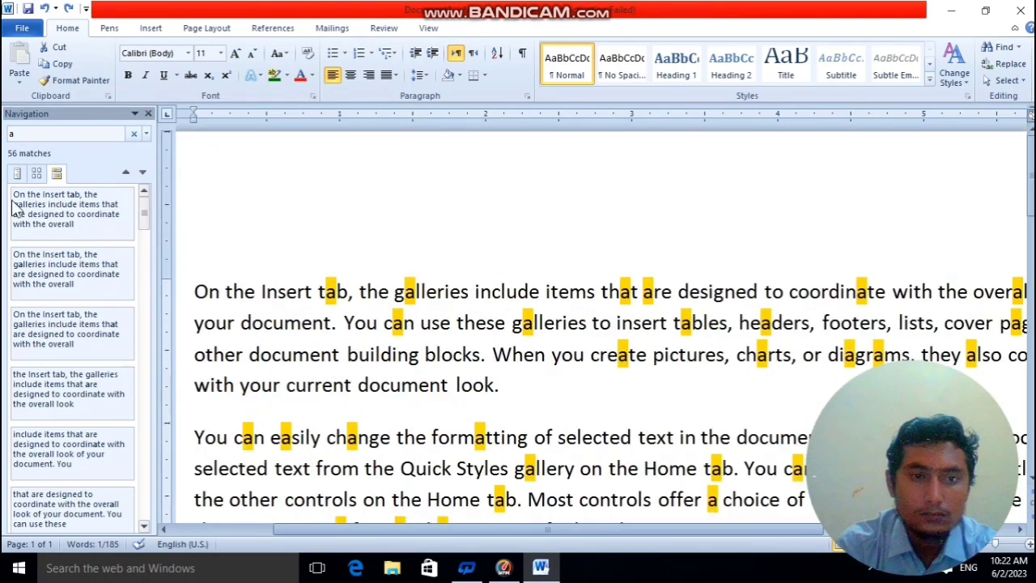
{"action": "left_click", "coordinate": [133, 133]}
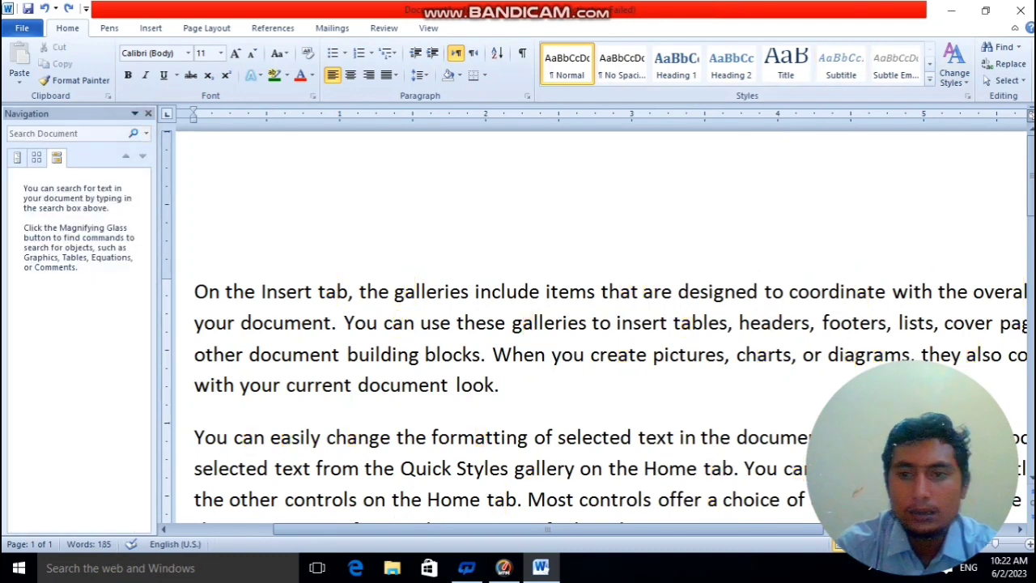
Open the Advanced Find dialog and clear its existing search term.
{"action": "left_click", "coordinate": [1017, 47]}
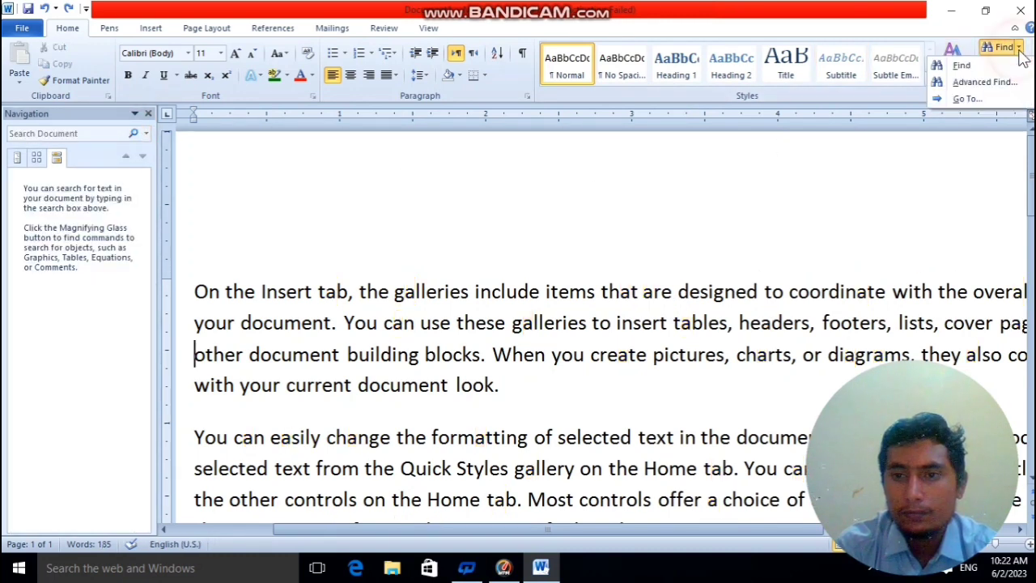
{"action": "left_click", "coordinate": [987, 83]}
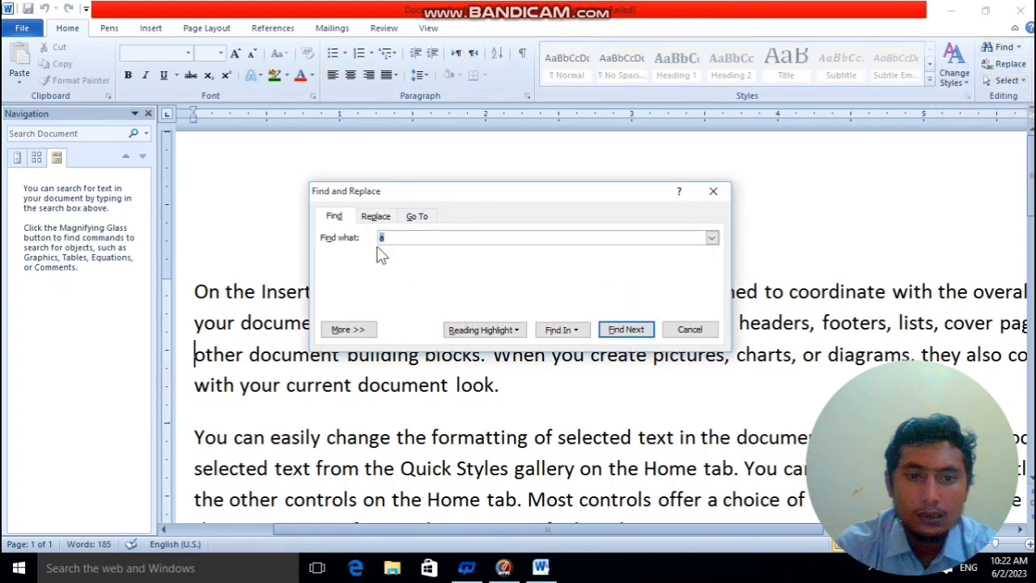
{"action": "left_click", "coordinate": [375, 216]}
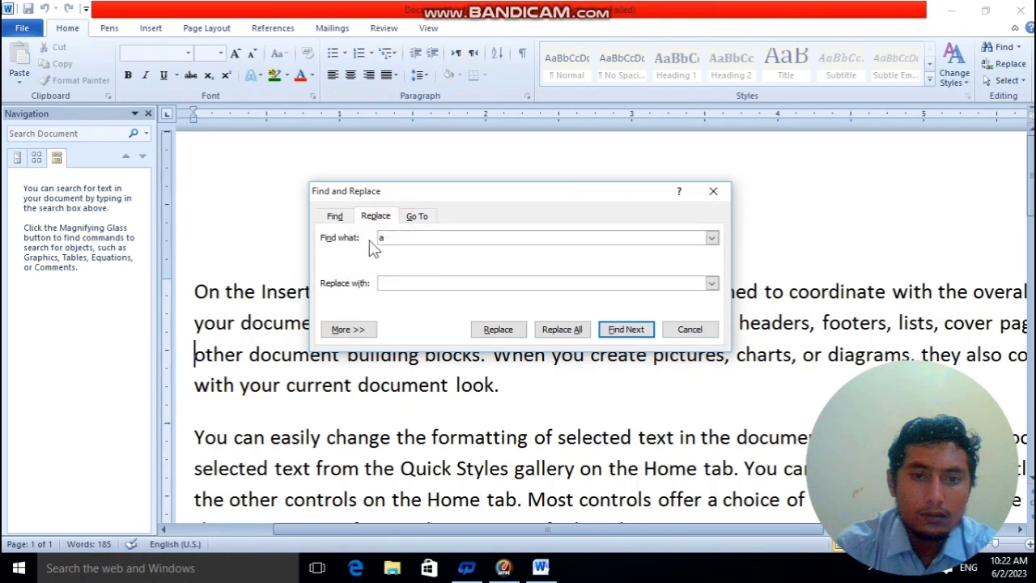
{"action": "left_click", "coordinate": [334, 216]}
{"action": "left_click", "coordinate": [417, 236]}
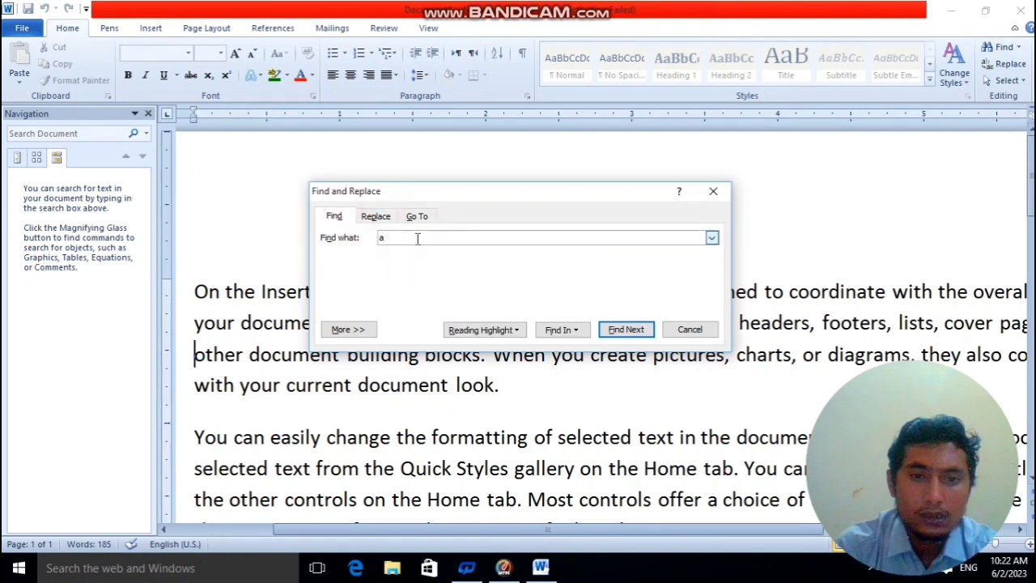
{"action": "key", "text": "BackSpace"}
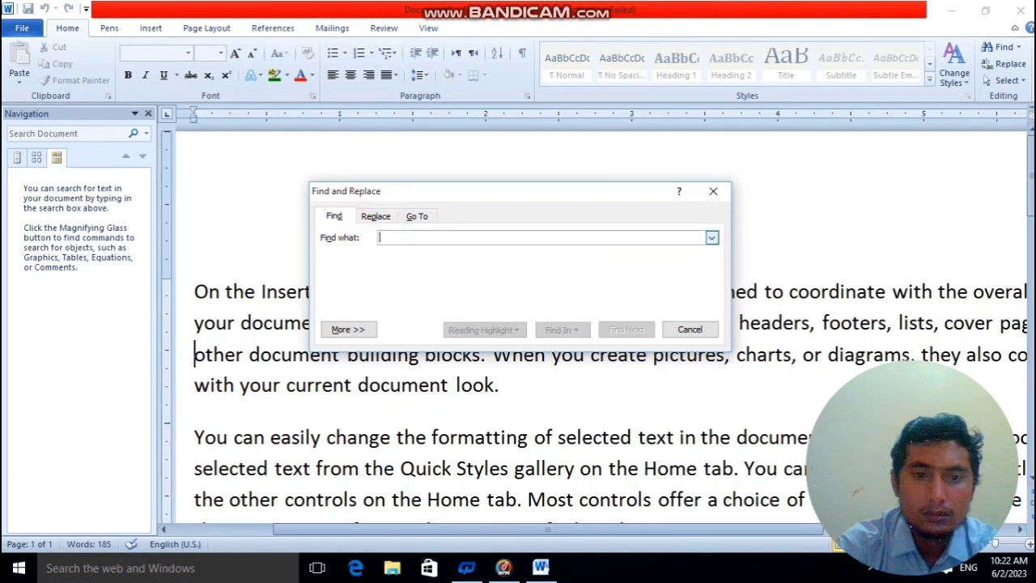
Replace every "a" in the document with "cc" and close the Find and Replace dialog.
{"action": "left_click", "coordinate": [364, 219]}
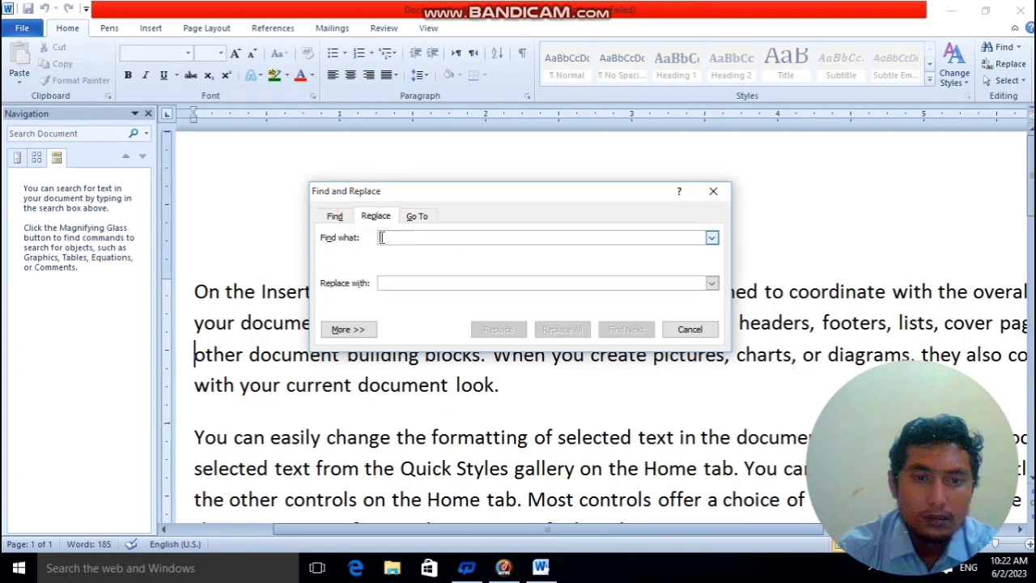
{"action": "left_click", "coordinate": [389, 238]}
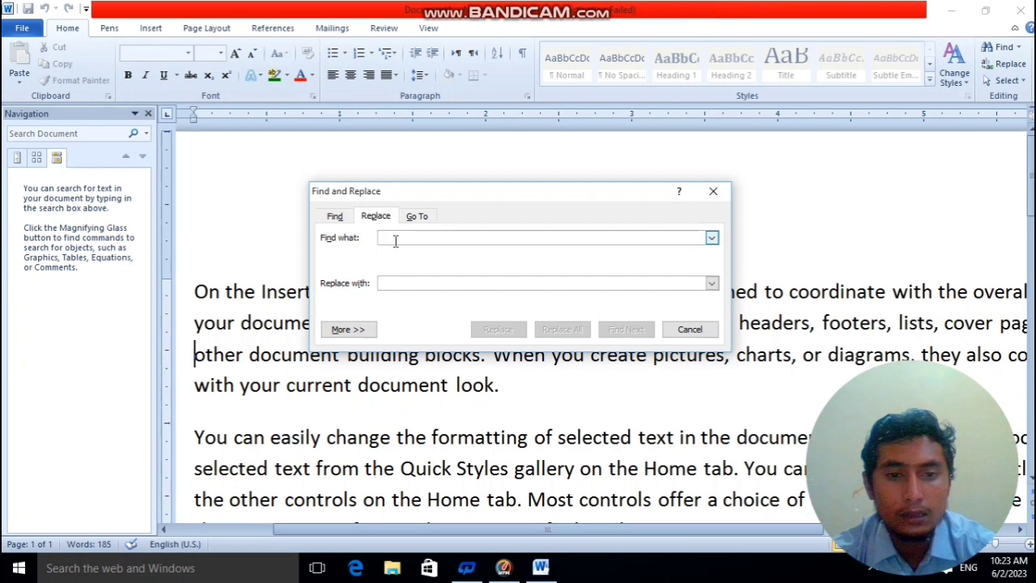
{"action": "type", "text": "a"}
{"action": "left_click", "coordinate": [393, 282]}
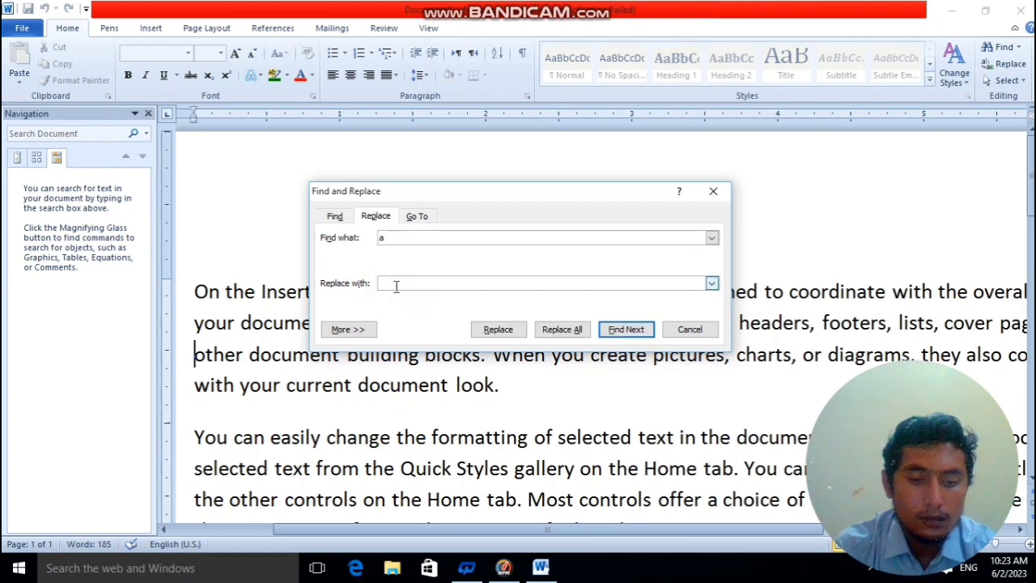
{"action": "type", "text": "cc"}
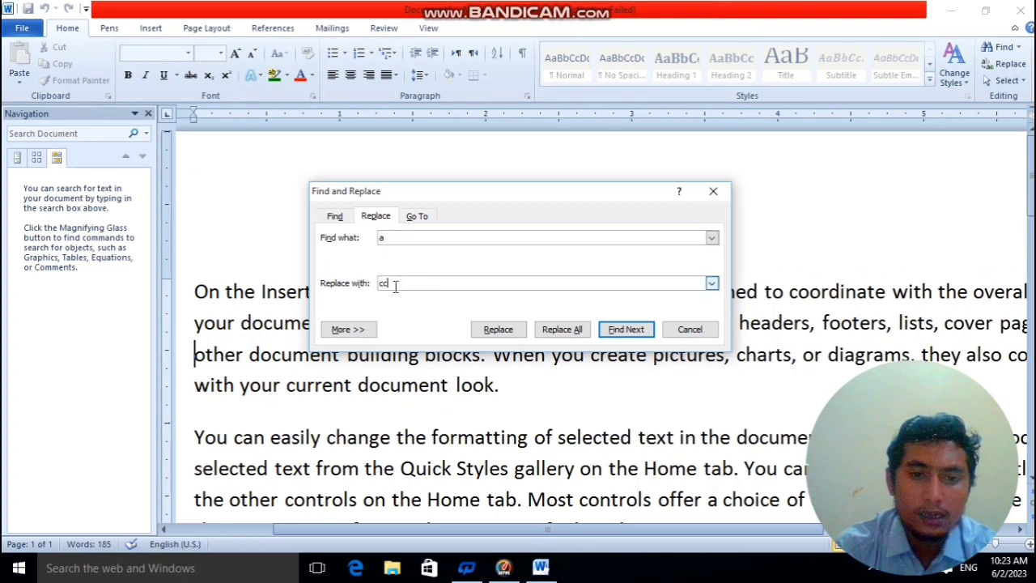
{"action": "left_click", "coordinate": [558, 333]}
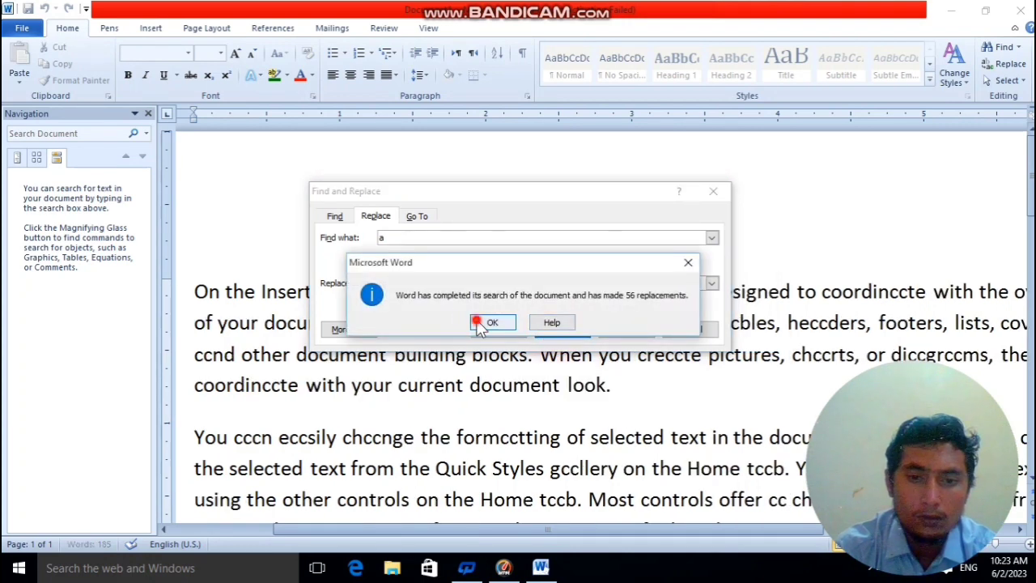
{"action": "left_click", "coordinate": [490, 323]}
{"action": "left_click", "coordinate": [667, 332]}
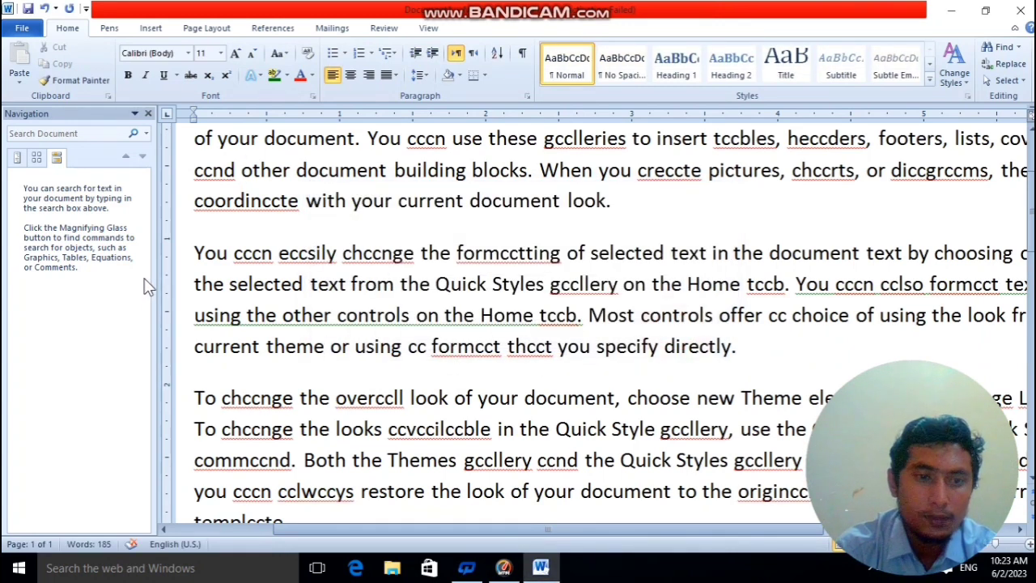
Search the document for "cc" and review the highlighted matches in the sample paragraphs.
{"action": "scroll", "coordinate": [391, 323], "scroll_direction": "up", "scroll_amount": 2}
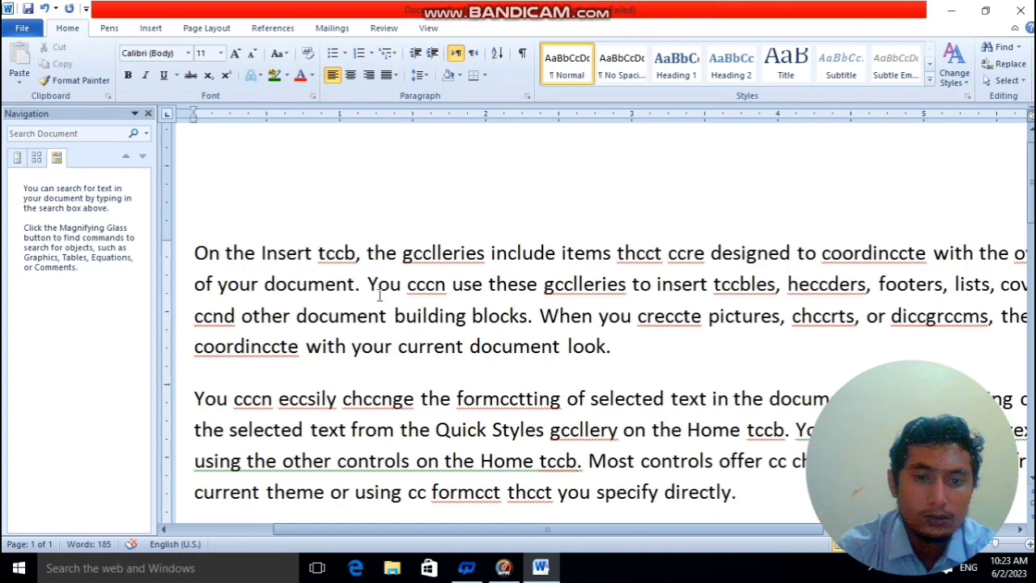
{"action": "left_click", "coordinate": [51, 134]}
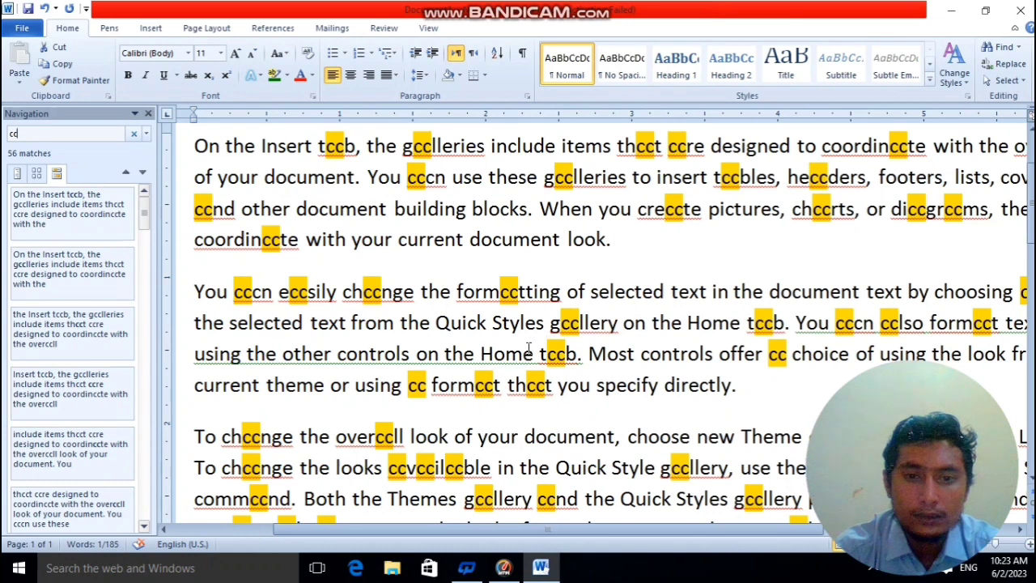
{"action": "scroll", "coordinate": [479, 301], "scroll_direction": "up", "scroll_amount": 2}
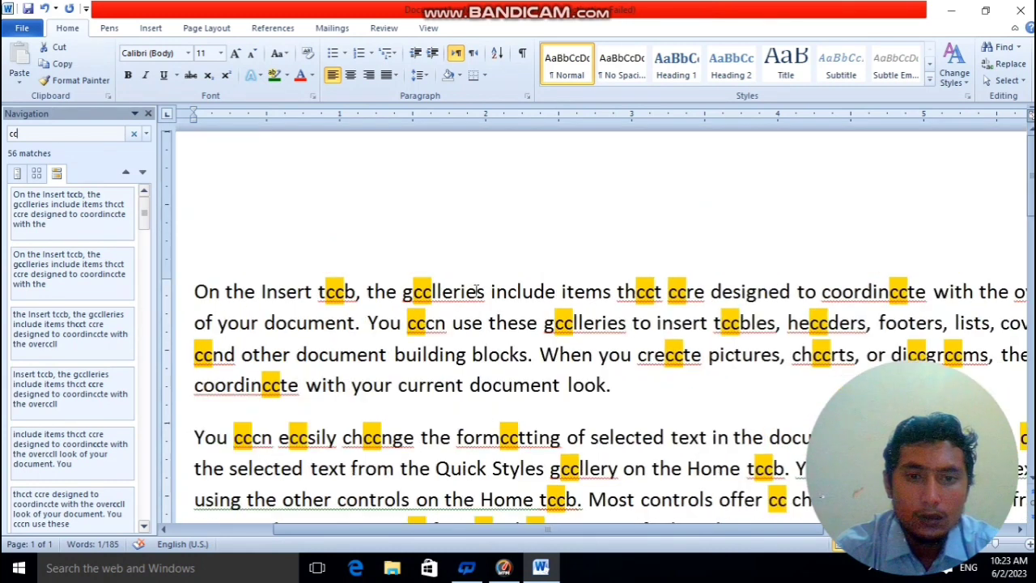
{"action": "left_click", "coordinate": [1017, 47]}
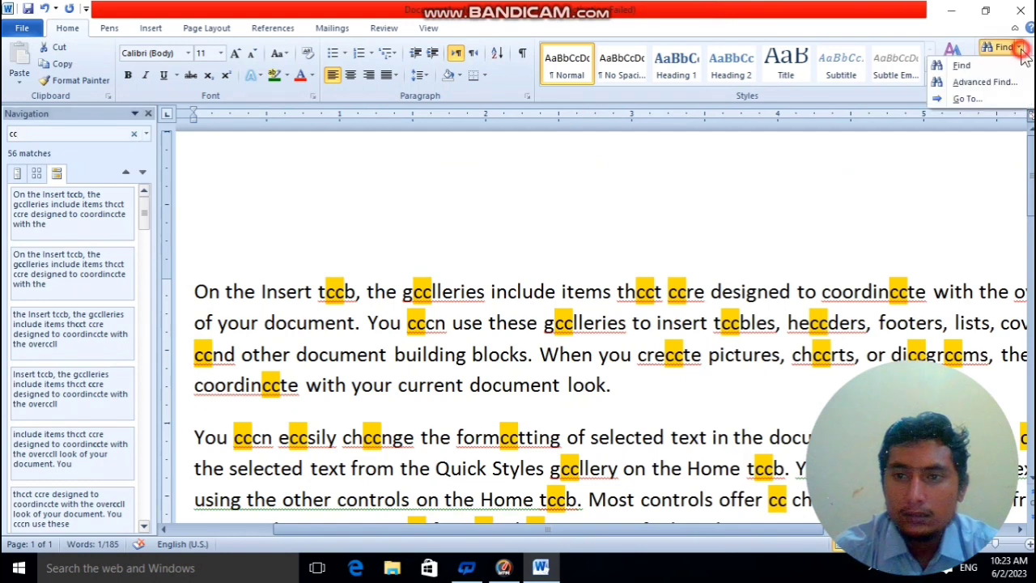
{"action": "left_click", "coordinate": [976, 100]}
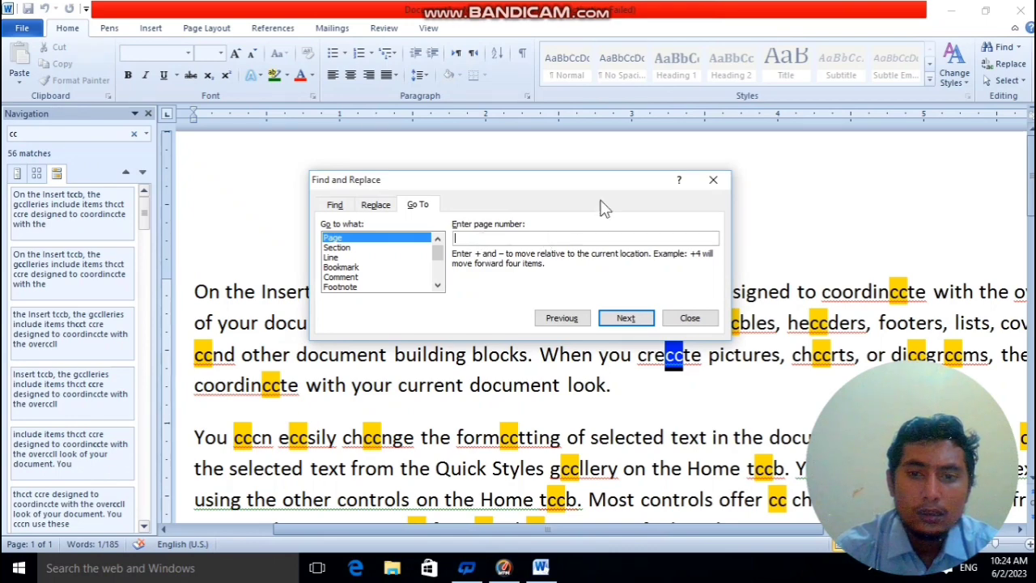
{"action": "left_click", "coordinate": [713, 180]}
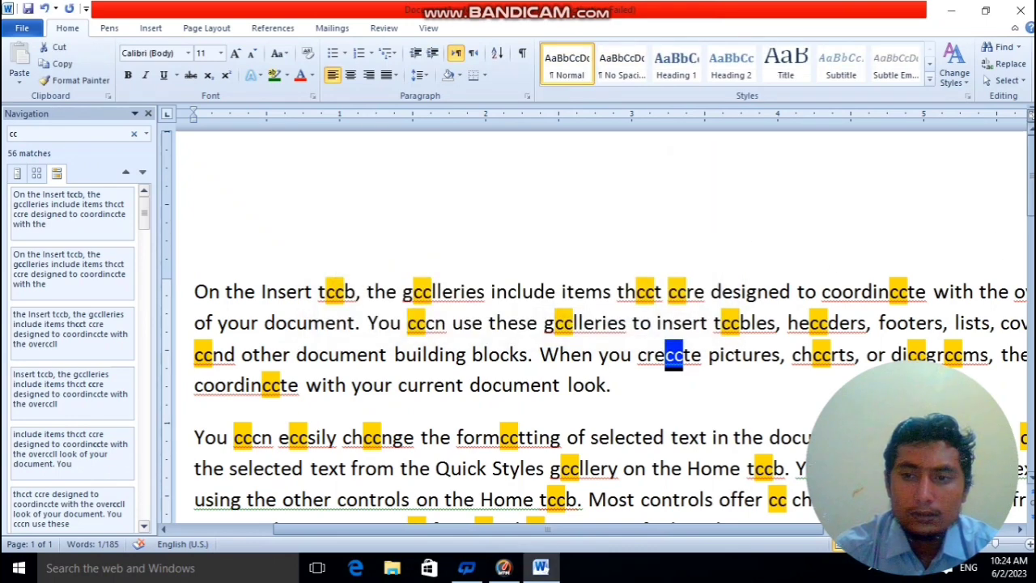
Add empty paragraphs below the sample text until the document extends to a third page.
{"action": "scroll", "coordinate": [1028, 202], "scroll_direction": "down", "scroll_amount": 10}
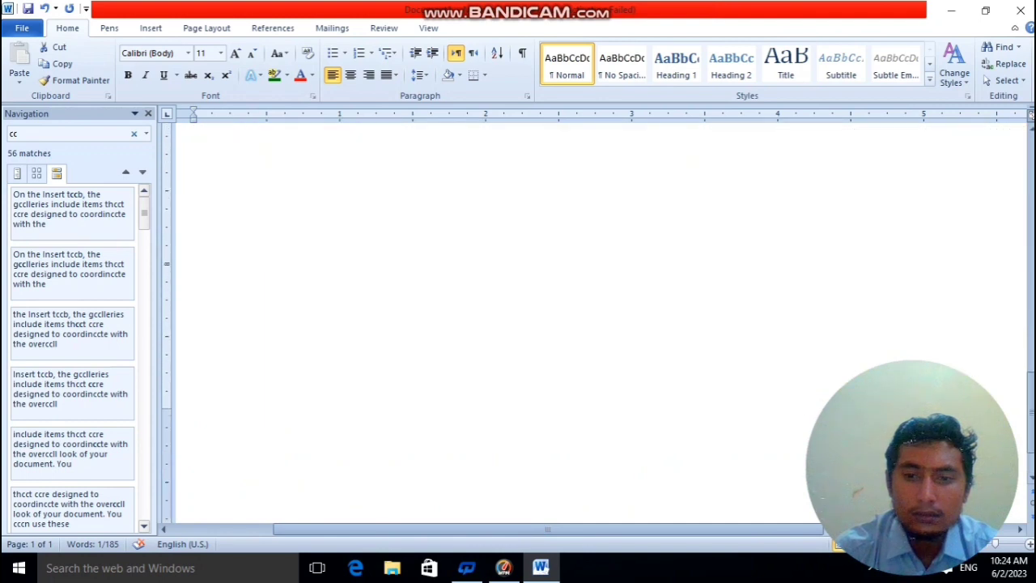
{"action": "left_click", "coordinate": [292, 409]}
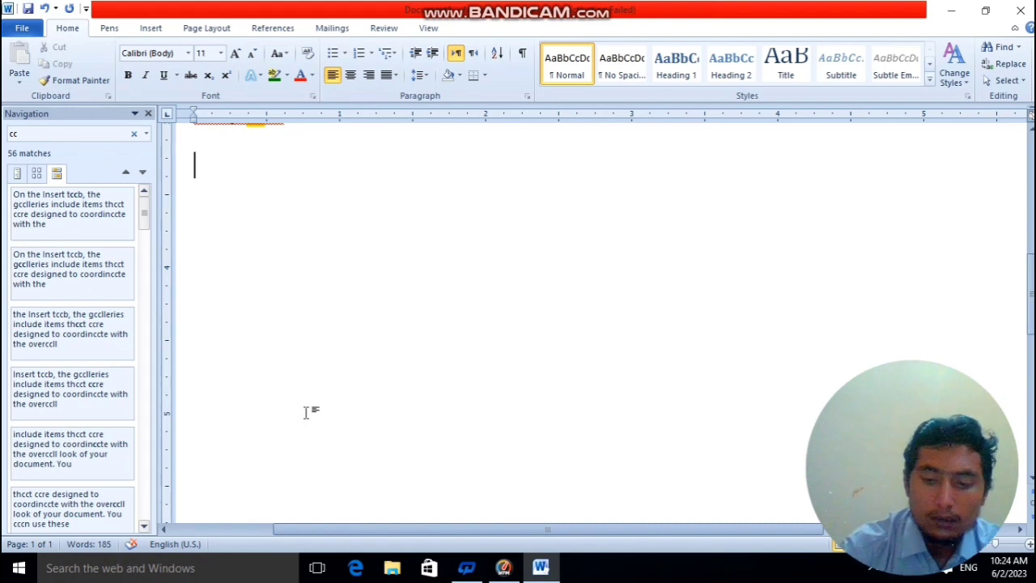
{"action": "key", "text": "Return"}
{"action": "key", "text": "Return"}
{"action": "key", "text": "Return"}
{"action": "key", "text": "Return"}
{"action": "key", "text": "Return"}
{"action": "key", "text": "Return"}
{"action": "key", "text": "Return"}
{"action": "key", "text": "Return"}
{"action": "key", "text": "Return"}
{"action": "key", "text": "Return"}
{"action": "key", "text": "Return"}
{"action": "key", "text": "Return"}
{"action": "key", "text": "Return"}
{"action": "key", "text": "Return"}
{"action": "key", "text": "Return"}
{"action": "key", "text": "Return"}
{"action": "key", "text": "Return"}
{"action": "key", "text": "Return"}
{"action": "key", "text": "Return"}
{"action": "key", "text": "Return"}
{"action": "key", "text": "Return"}
{"action": "key", "text": "Return"}
{"action": "key", "text": "Return"}
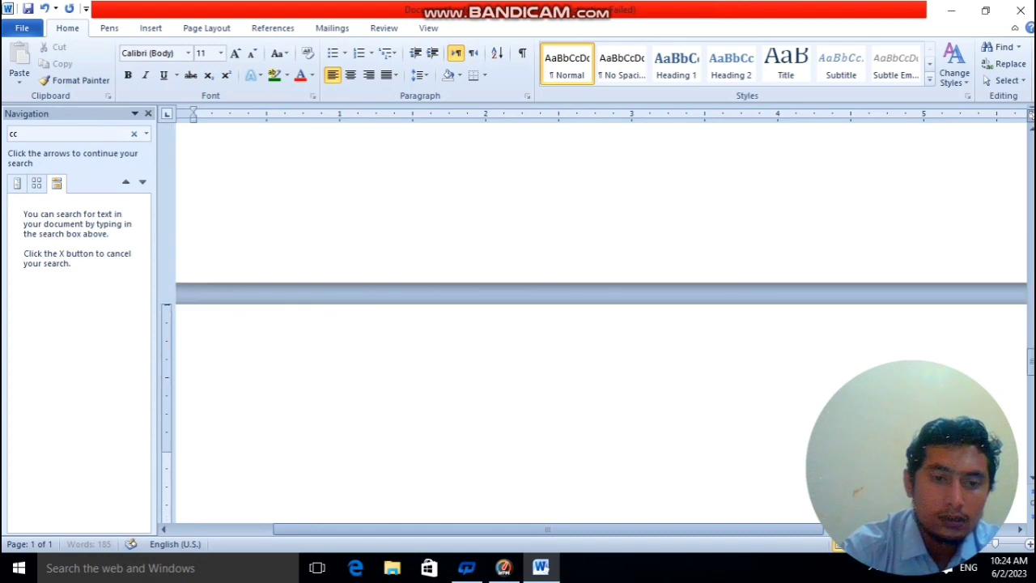
{"action": "key", "text": "Return"}
{"action": "key", "text": "Return"}
{"action": "key", "text": "Return"}
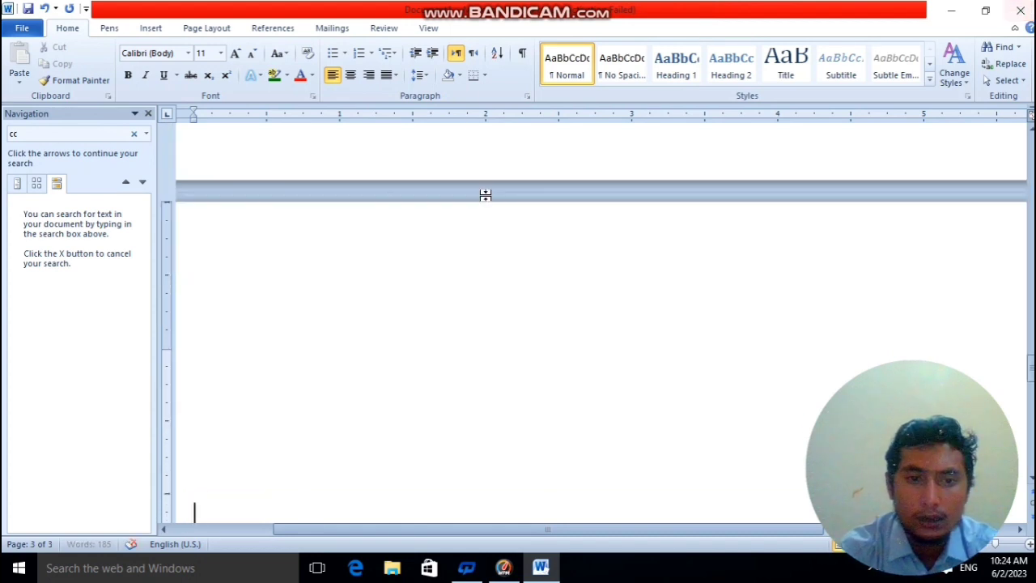
Place the cursor in the first paragraph on page 1 and jump to page 3 with Go To.
{"action": "scroll", "coordinate": [513, 234], "scroll_direction": "up", "scroll_amount": 5}
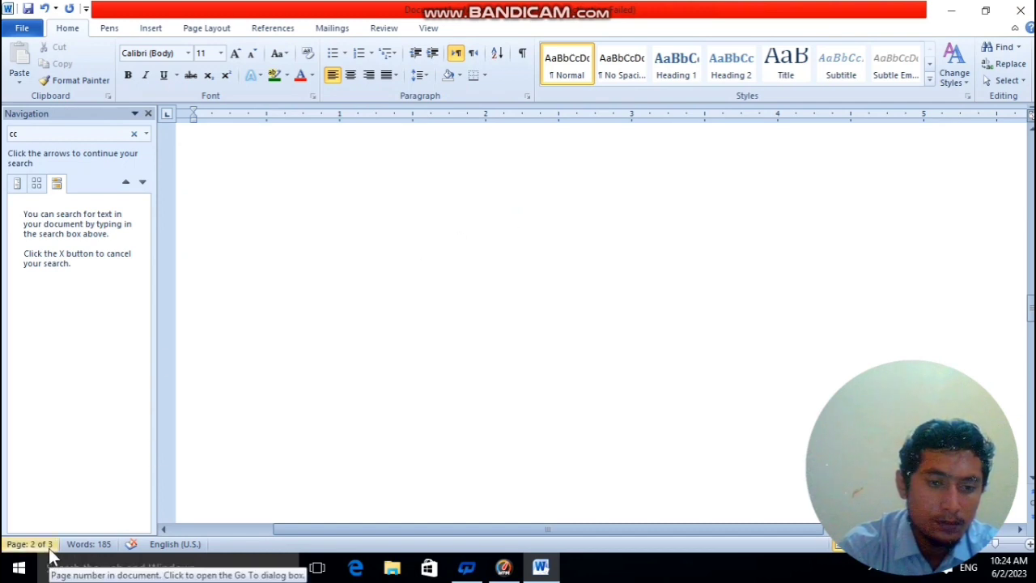
{"action": "scroll", "coordinate": [563, 415], "scroll_direction": "up", "scroll_amount": 10}
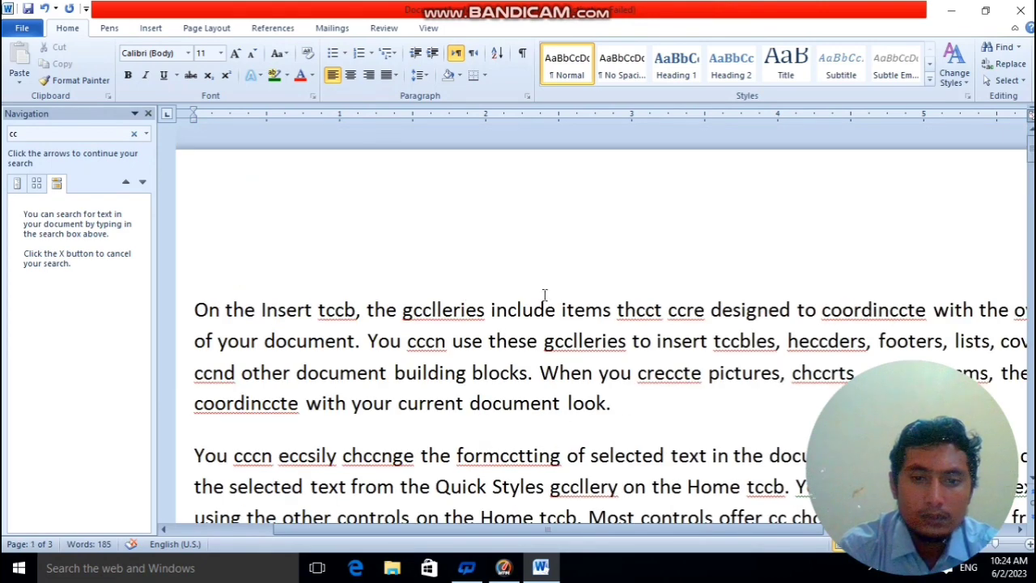
{"action": "left_click", "coordinate": [559, 311]}
{"action": "left_click", "coordinate": [573, 341]}
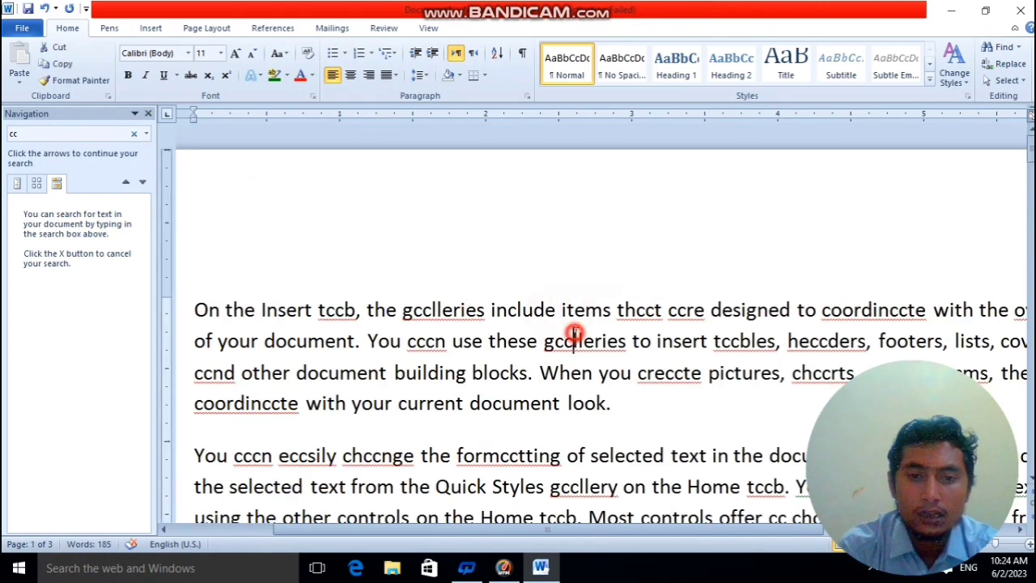
{"action": "left_click", "coordinate": [1018, 52]}
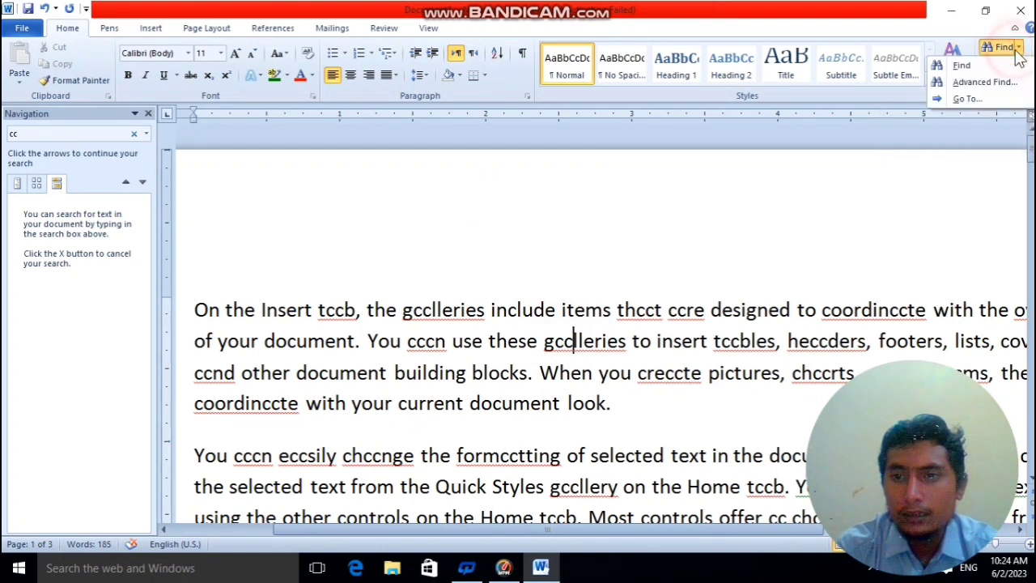
{"action": "left_click", "coordinate": [983, 99]}
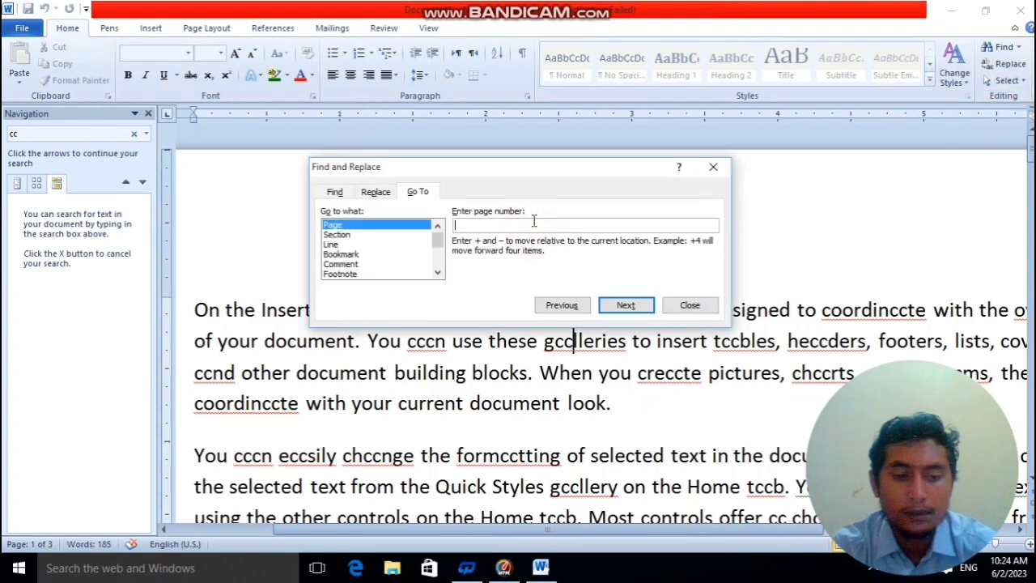
{"action": "type", "text": "3"}
{"action": "left_click", "coordinate": [628, 305]}
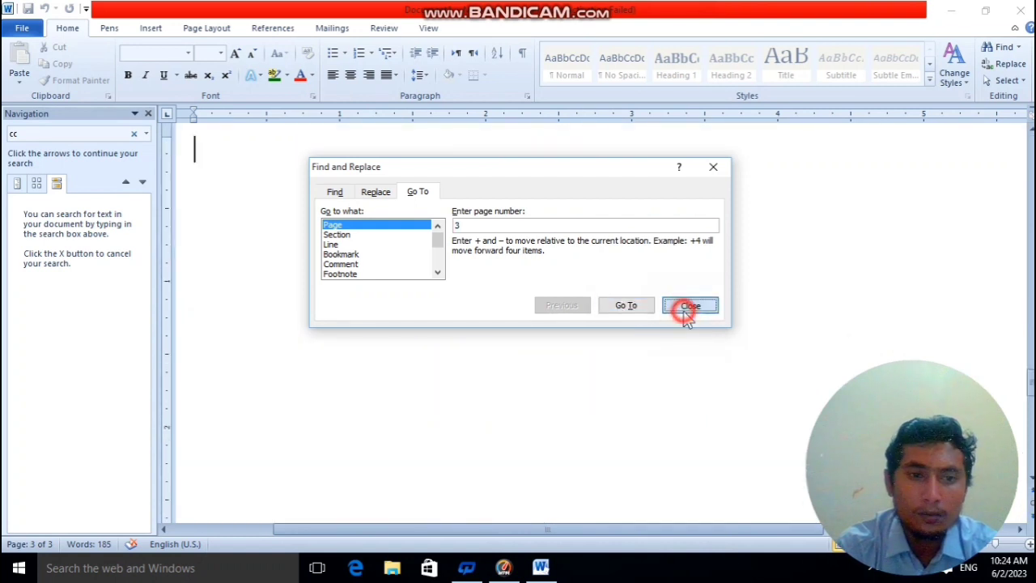
{"action": "left_click", "coordinate": [684, 307]}
{"action": "scroll", "coordinate": [222, 252], "scroll_direction": "up", "scroll_amount": 3}
{"action": "scroll", "coordinate": [216, 272], "scroll_direction": "down", "scroll_amount": 5}
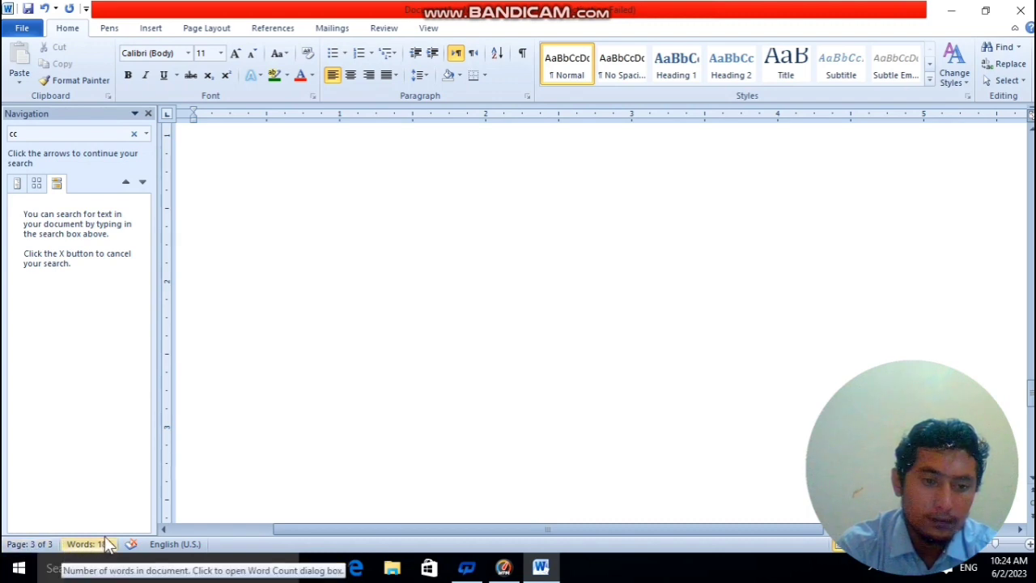
{"action": "scroll", "coordinate": [548, 367], "scroll_direction": "up", "scroll_amount": 3}
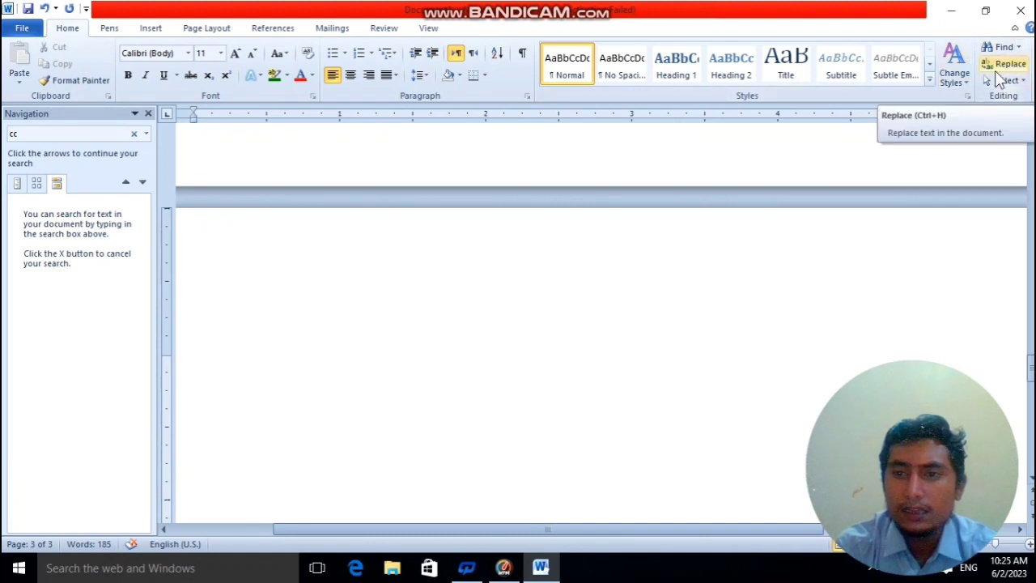
Return to page 1 and place the cursor in the word after "the" in the first paragraph's opening line.
{"action": "scroll", "coordinate": [728, 287], "scroll_direction": "down", "scroll_amount": 3}
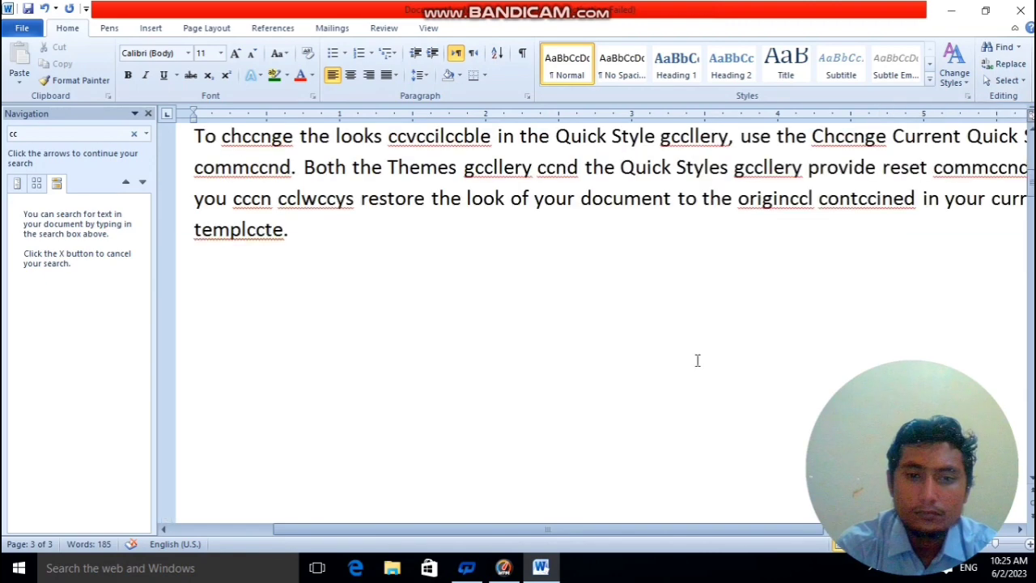
{"action": "scroll", "coordinate": [697, 360], "scroll_direction": "down", "scroll_amount": 5}
{"action": "left_click", "coordinate": [437, 309]}
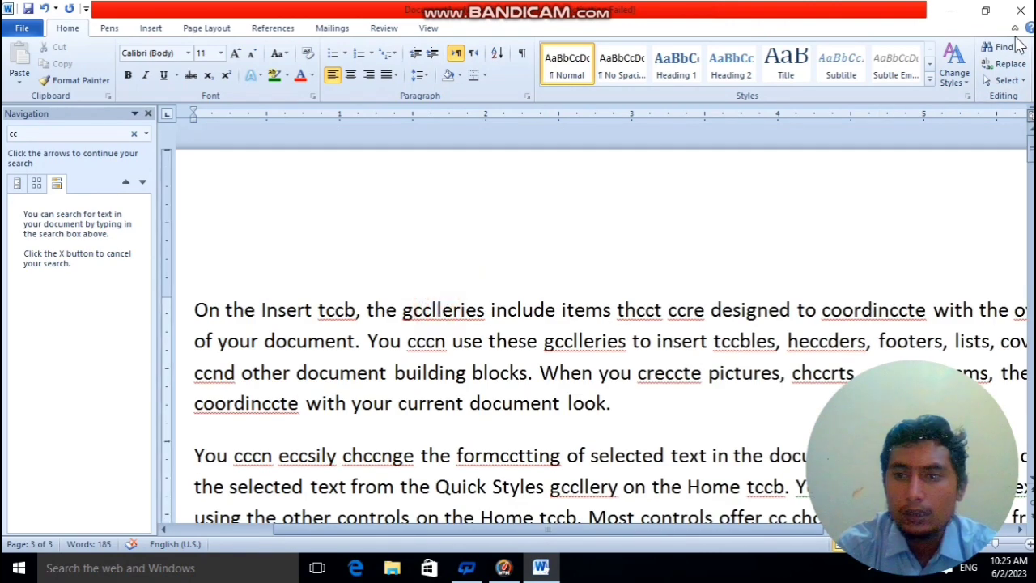
{"action": "left_click", "coordinate": [1006, 64]}
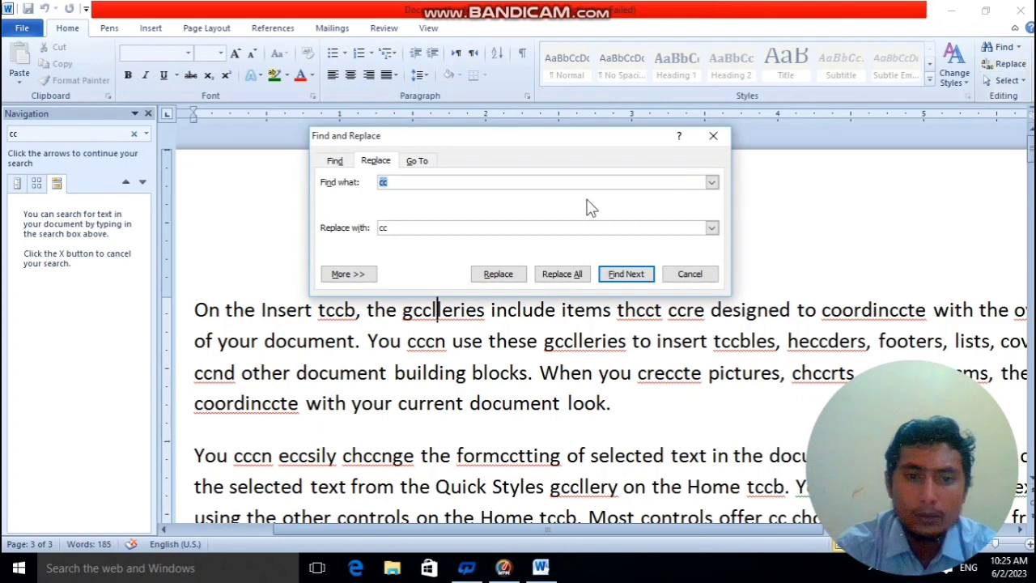
{"action": "left_click", "coordinate": [713, 136]}
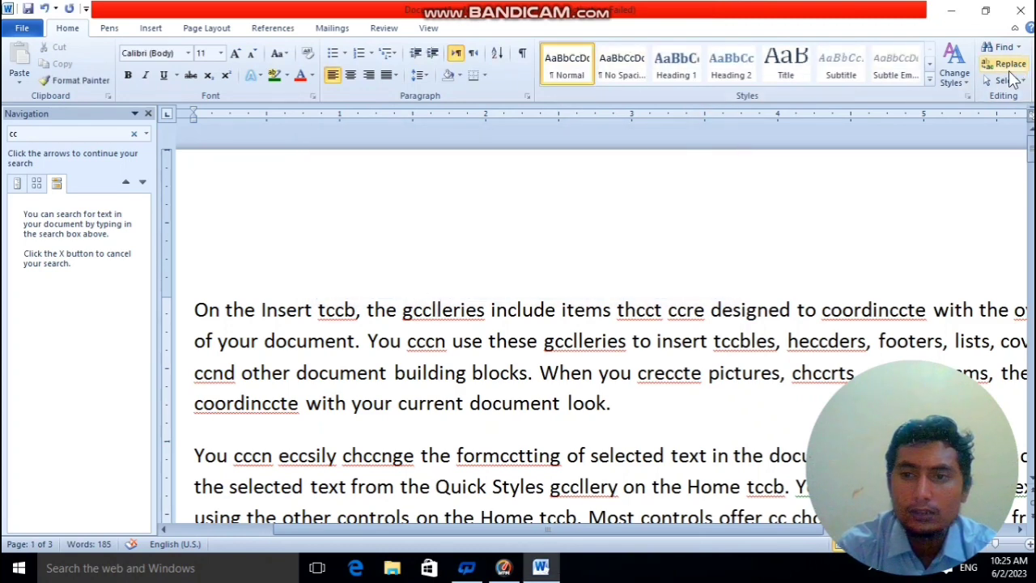
Replace every "cc" in the document with "mm" and close the Find and Replace dialog.
{"action": "left_click", "coordinate": [1007, 64]}
{"action": "left_click", "coordinate": [512, 181]}
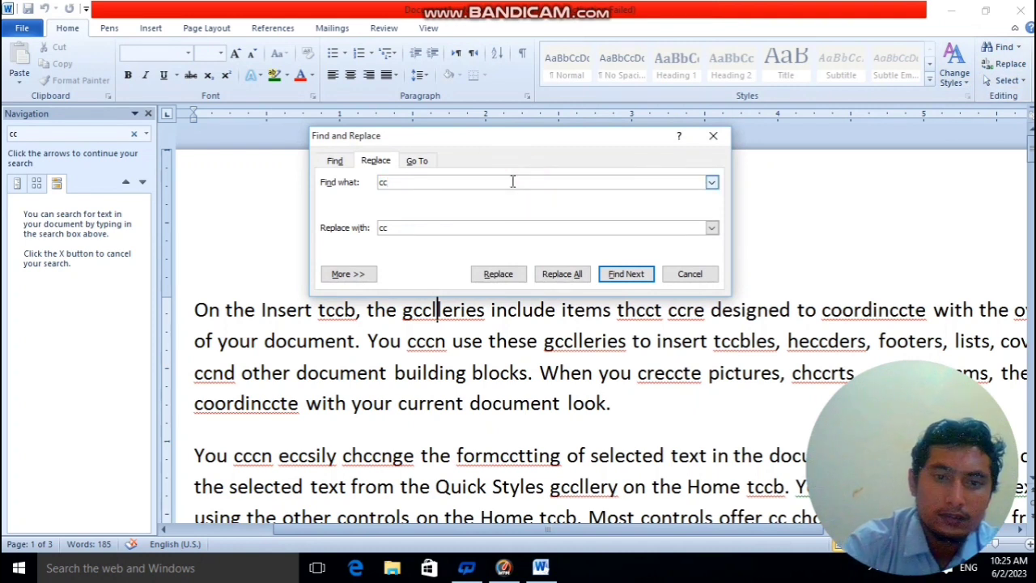
{"action": "double_click", "coordinate": [421, 236]}
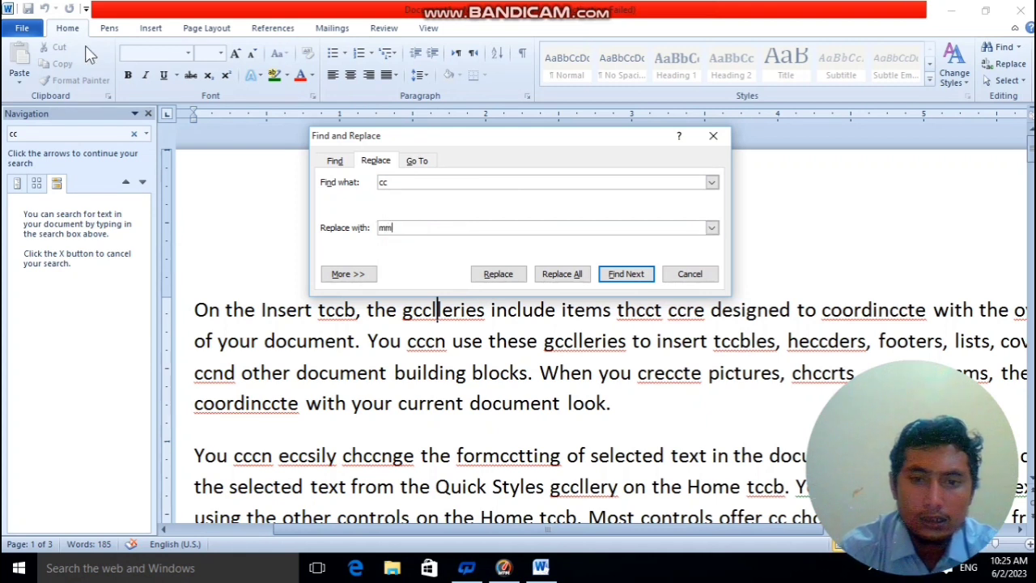
{"action": "left_click", "coordinate": [569, 276]}
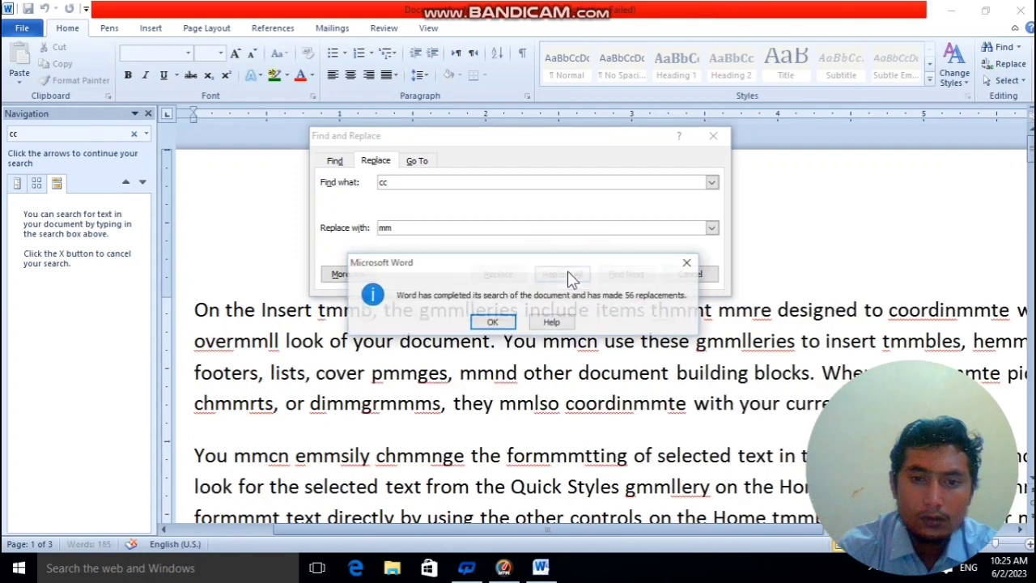
{"action": "left_click", "coordinate": [491, 323]}
{"action": "left_click", "coordinate": [692, 273]}
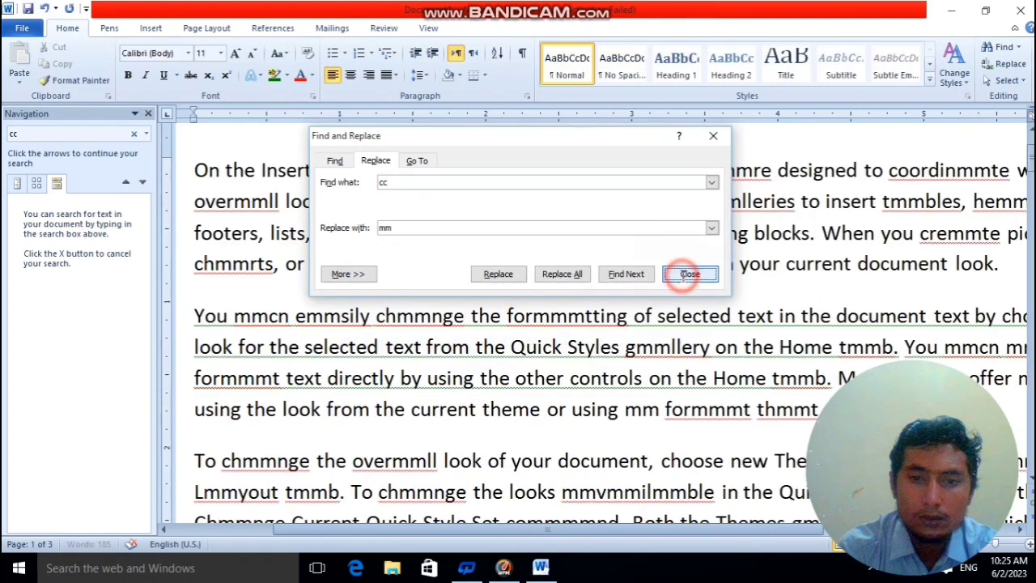
Search the document for "mm" and review the highlighted matches in the sample paragraphs.
{"action": "left_click", "coordinate": [98, 134]}
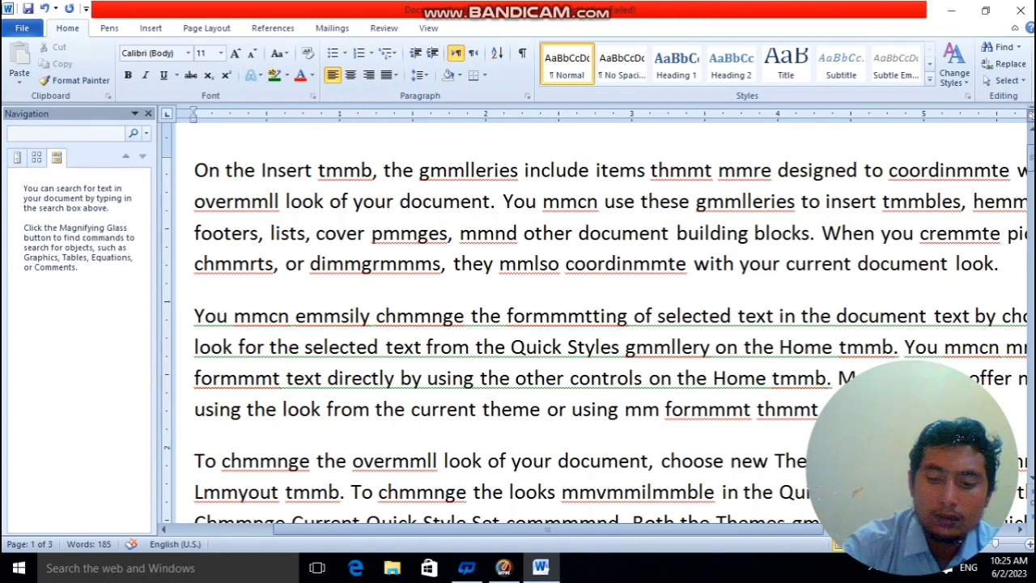
{"action": "type", "text": "mm"}
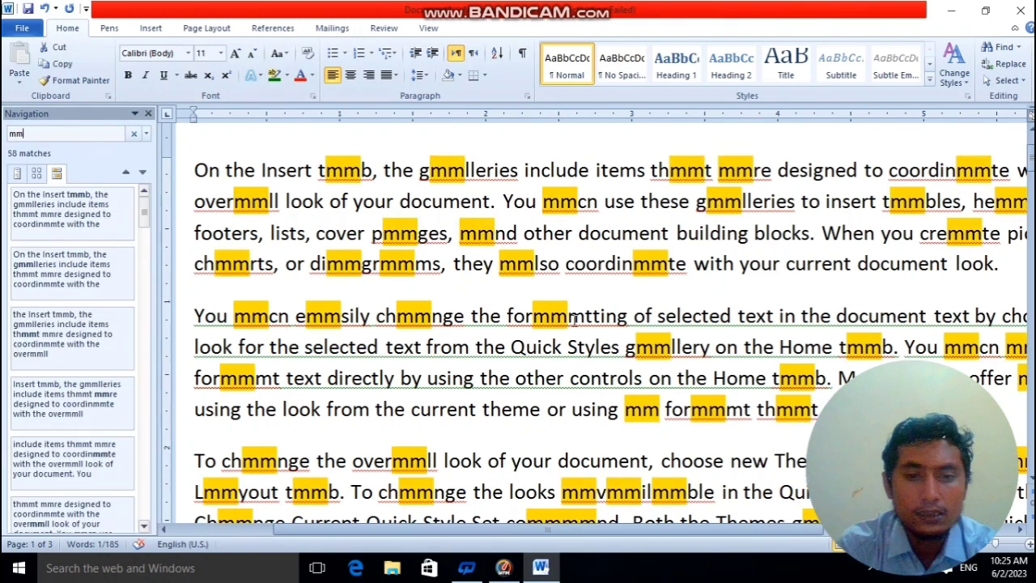
{"action": "scroll", "coordinate": [492, 305], "scroll_direction": "up", "scroll_amount": 2}
{"action": "scroll", "coordinate": [495, 308], "scroll_direction": "down", "scroll_amount": 4}
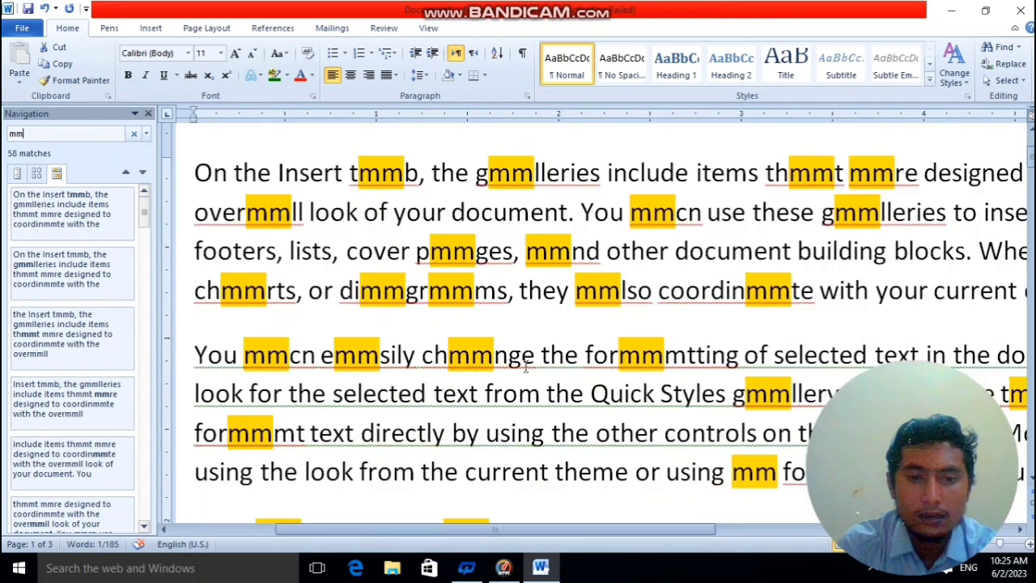
{"action": "scroll", "coordinate": [519, 362], "scroll_direction": "up", "scroll_amount": 1}
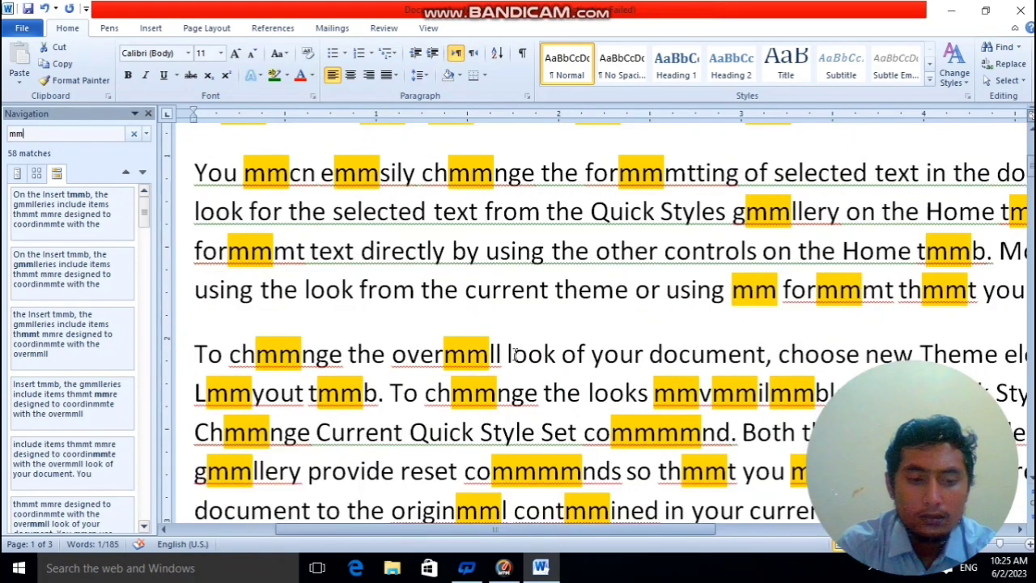
{"action": "scroll", "coordinate": [473, 372], "scroll_direction": "down", "scroll_amount": 5, "text": "ctrl"}
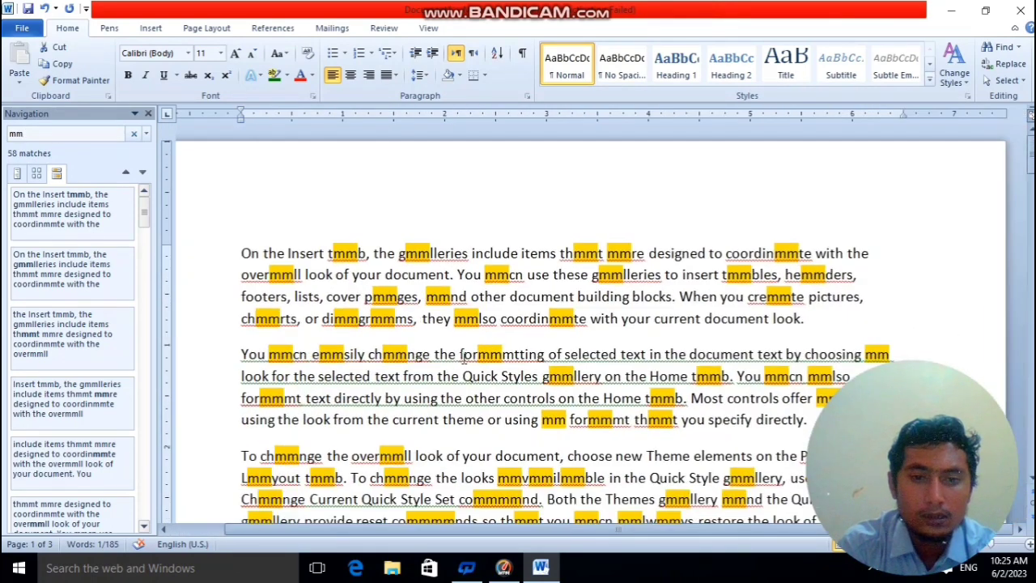
{"action": "scroll", "coordinate": [456, 309], "scroll_direction": "up", "scroll_amount": 2}
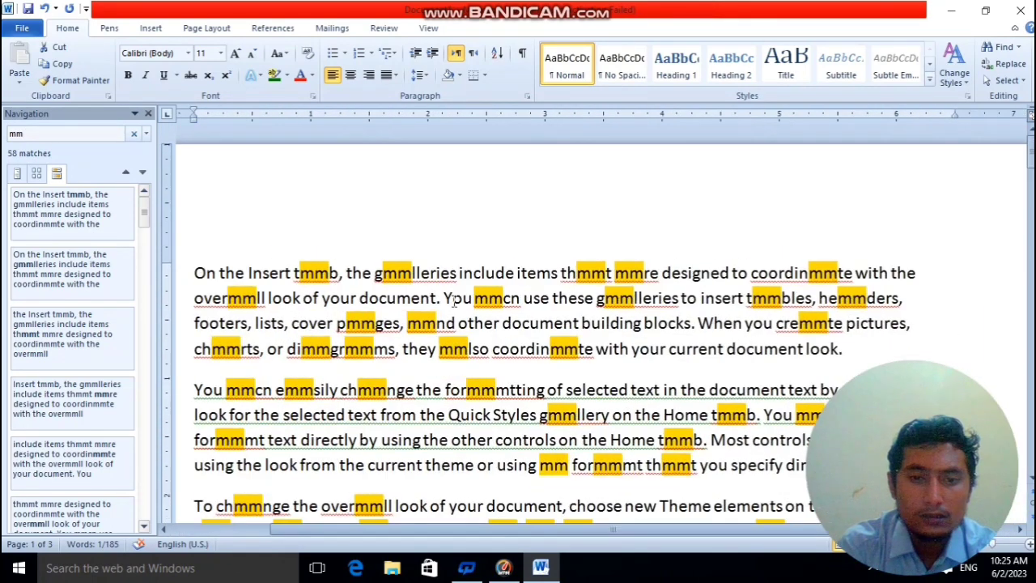
Place the cursor before "When you" in the first paragraph and clear the "mm" search.
{"action": "left_click", "coordinate": [1011, 65]}
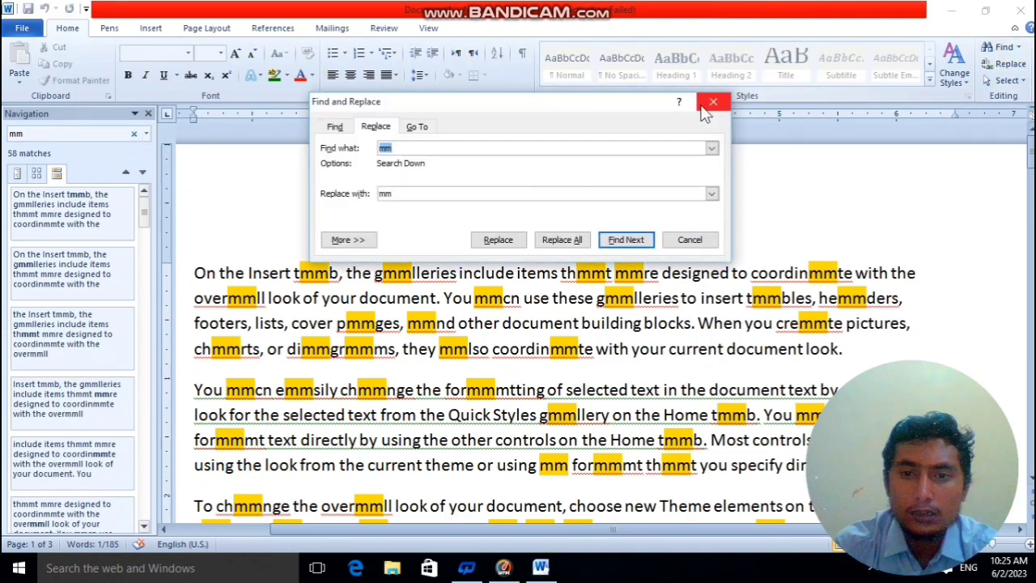
{"action": "left_click", "coordinate": [713, 101]}
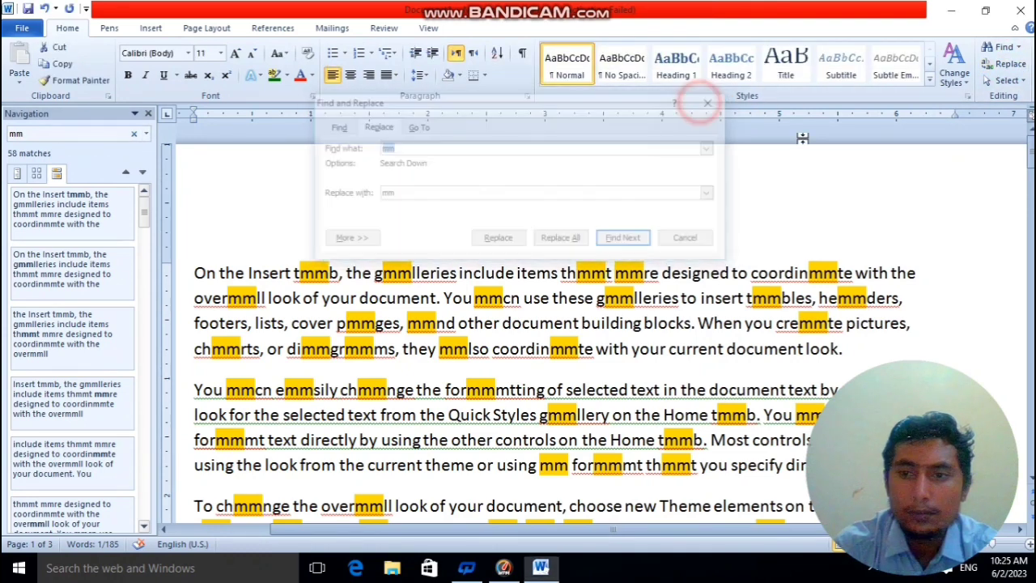
{"action": "left_click", "coordinate": [1010, 86]}
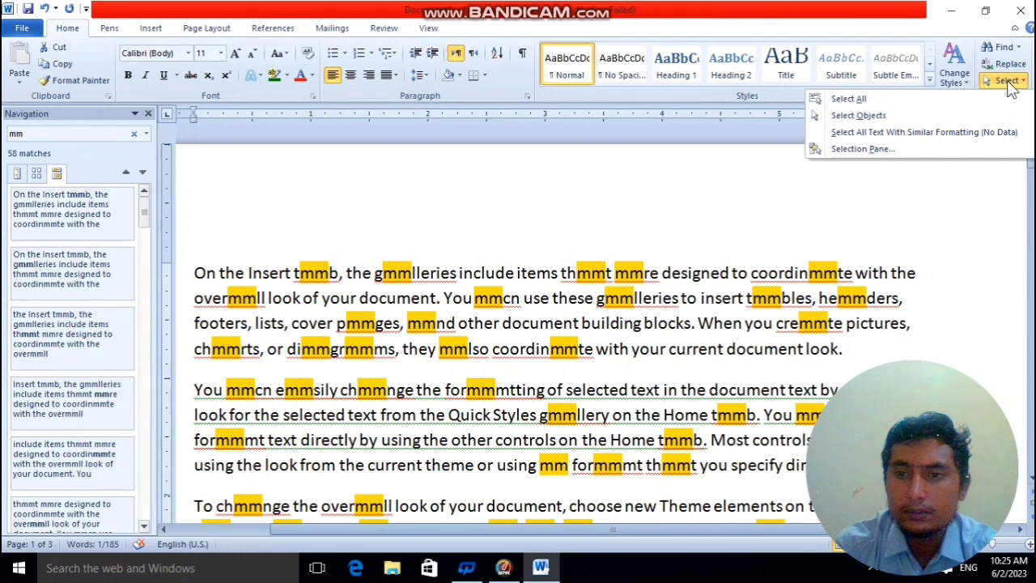
{"action": "left_click", "coordinate": [616, 279]}
{"action": "left_click", "coordinate": [701, 323]}
{"action": "left_click", "coordinate": [133, 134]}
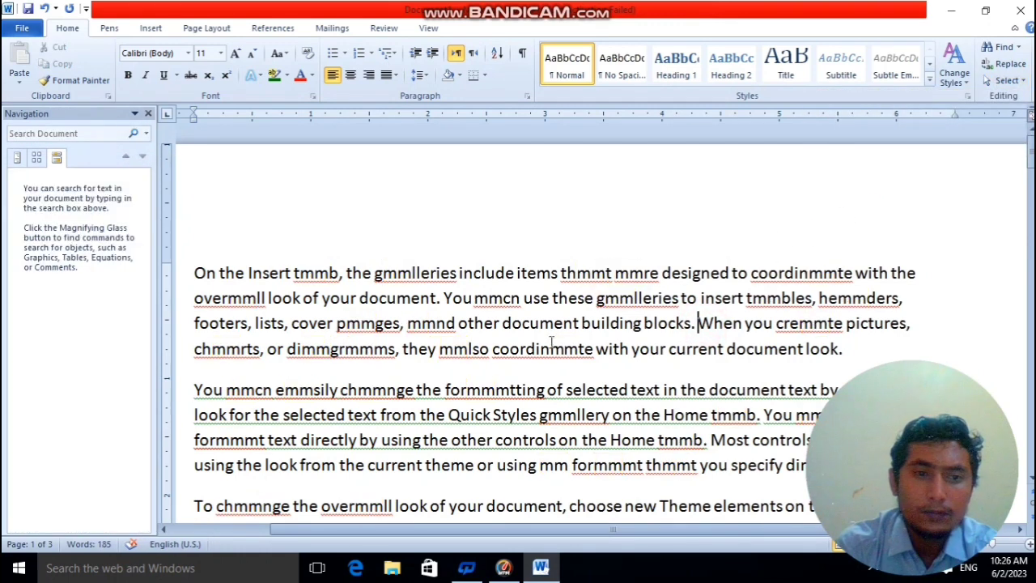
Select the entire document with Select All and look over the selected text.
{"action": "left_click", "coordinate": [1004, 81]}
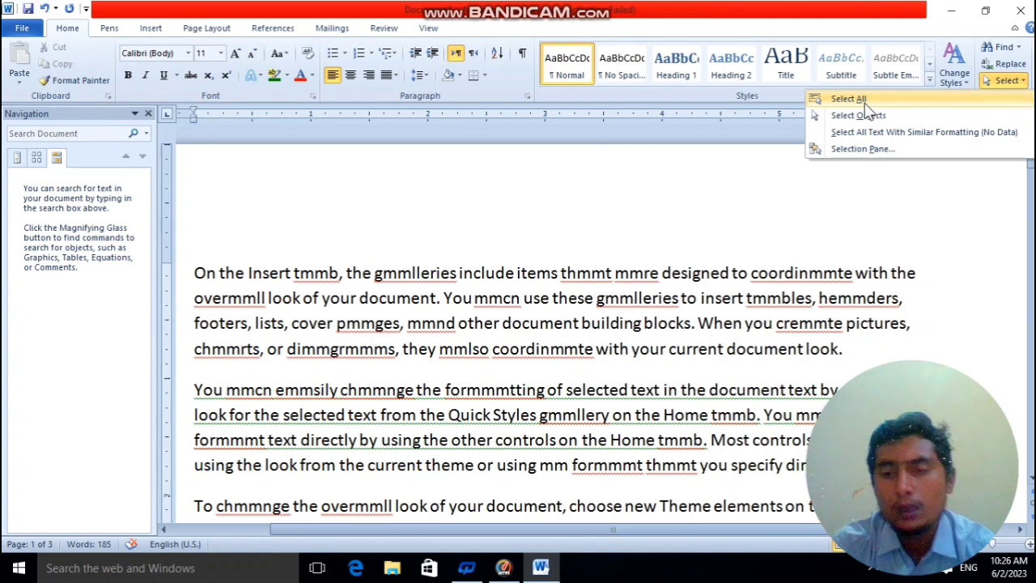
{"action": "left_click", "coordinate": [866, 101]}
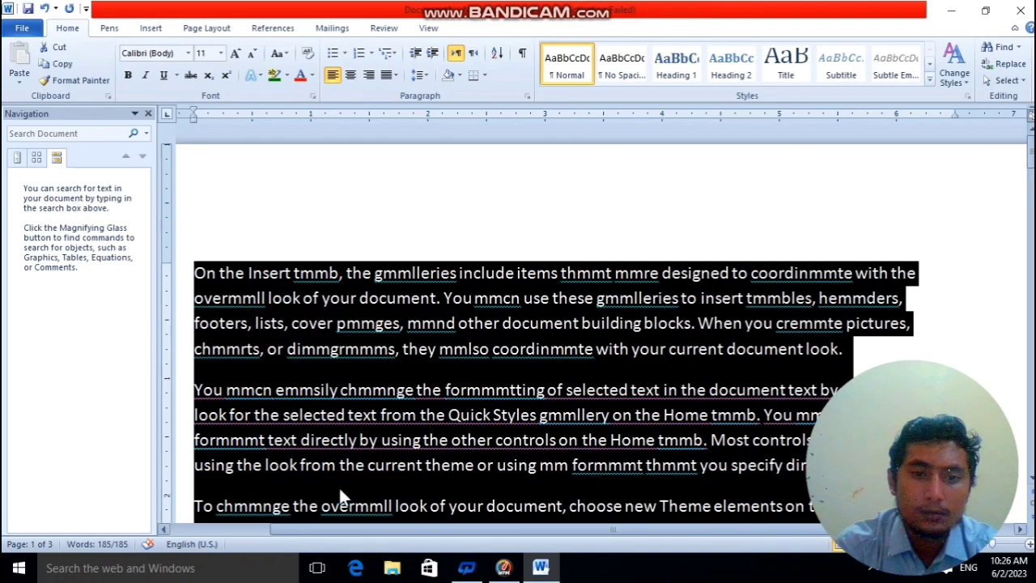
{"action": "scroll", "coordinate": [555, 372], "scroll_direction": "down", "scroll_amount": 5}
{"action": "scroll", "coordinate": [428, 399], "scroll_direction": "up", "scroll_amount": 5}
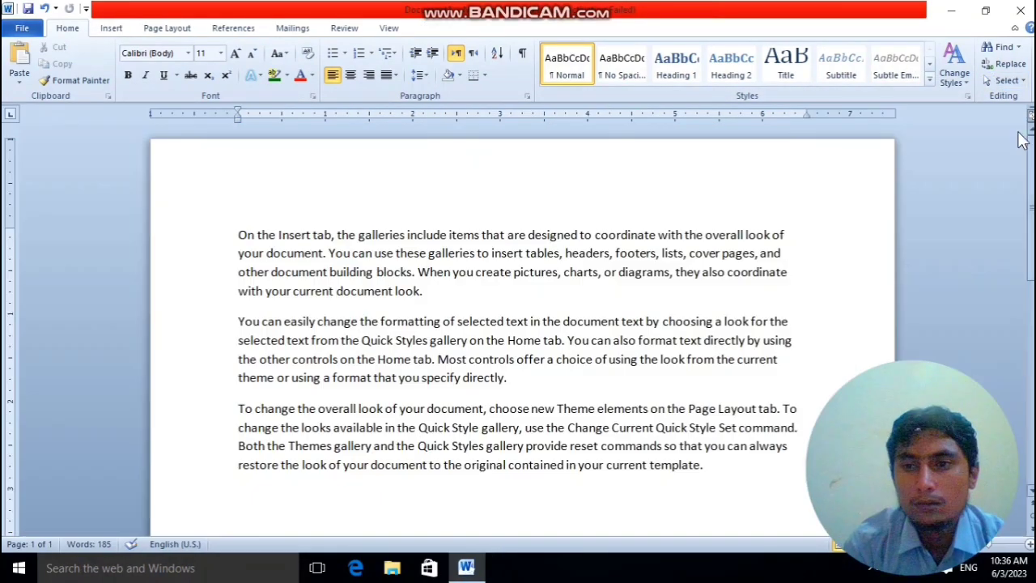
Draw a rectangle about 1.53" high and 1.64" wide over the first paragraph's beginning, and move it right to around the 2" ruler mark.
{"action": "left_click", "coordinate": [1008, 81]}
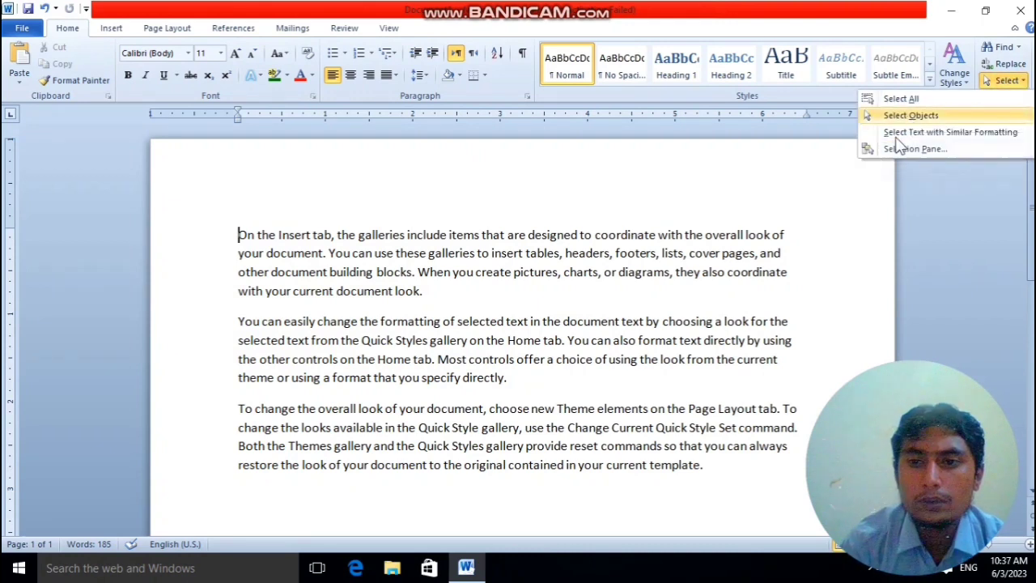
{"action": "left_click", "coordinate": [818, 234]}
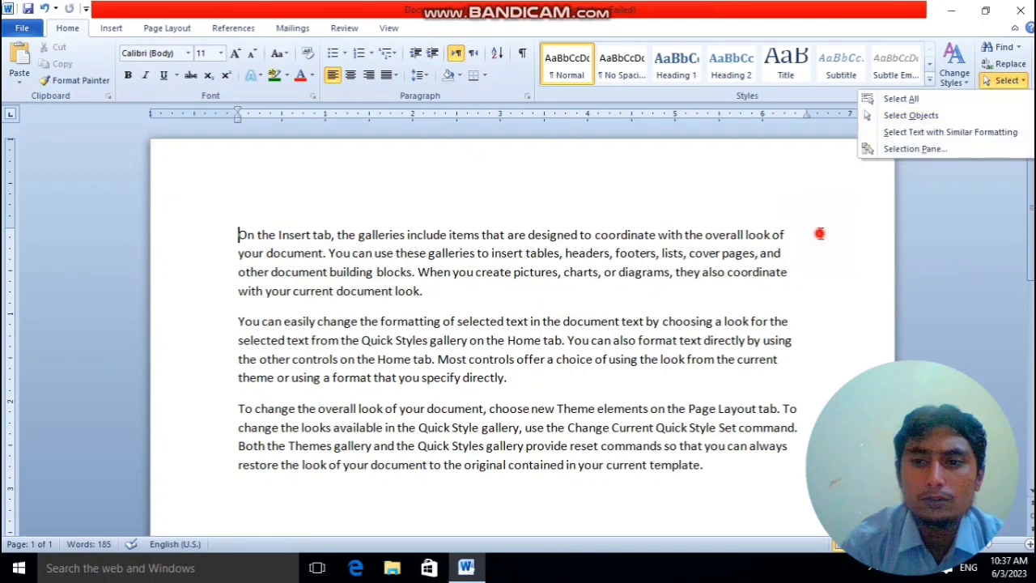
{"action": "left_click", "coordinate": [110, 28]}
{"action": "left_click", "coordinate": [224, 65]}
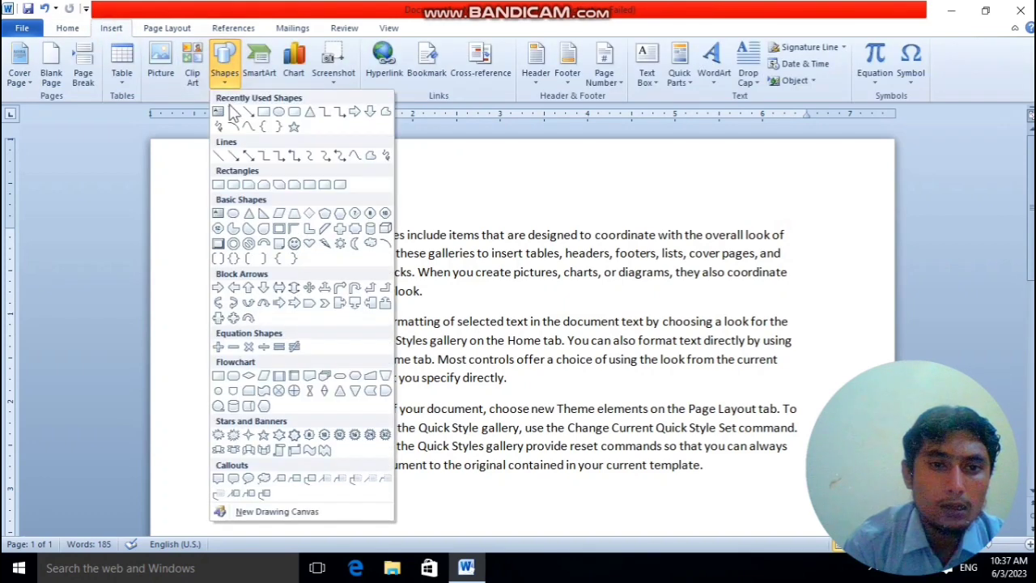
{"action": "left_click", "coordinate": [264, 112]}
{"action": "left_click_drag", "start_coordinate": [231, 190], "coordinate": [376, 324]}
{"action": "left_click", "coordinate": [446, 276]}
{"action": "left_click", "coordinate": [317, 262]}
{"action": "left_click", "coordinate": [467, 289]}
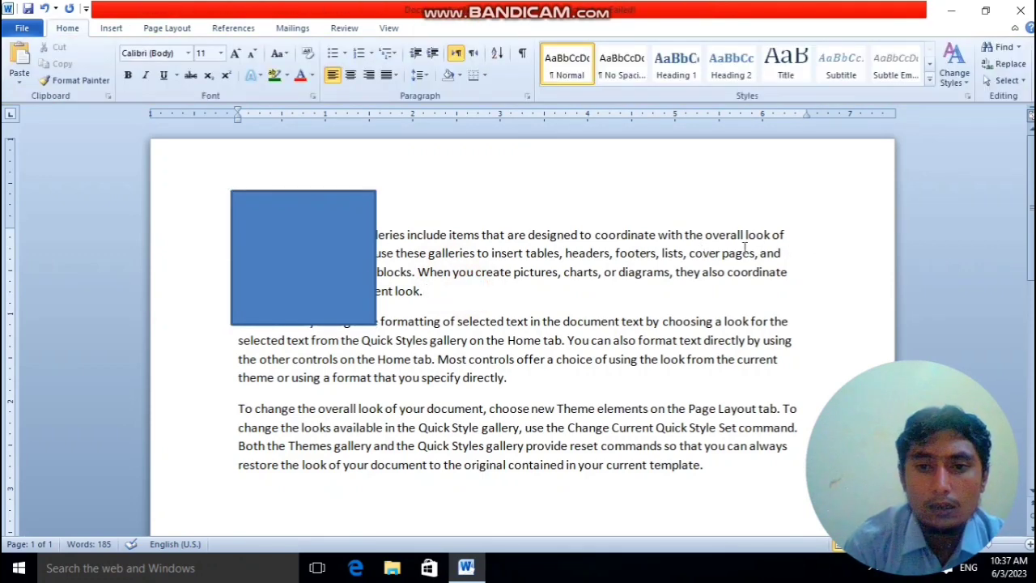
{"action": "left_click_drag", "start_coordinate": [324, 271], "coordinate": [443, 276]}
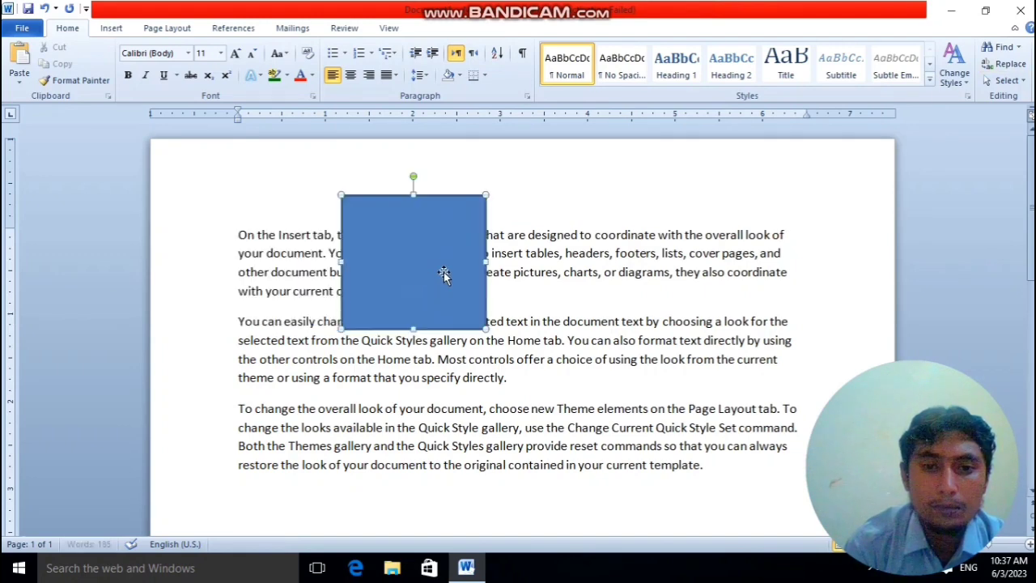
{"action": "left_click", "coordinate": [718, 234]}
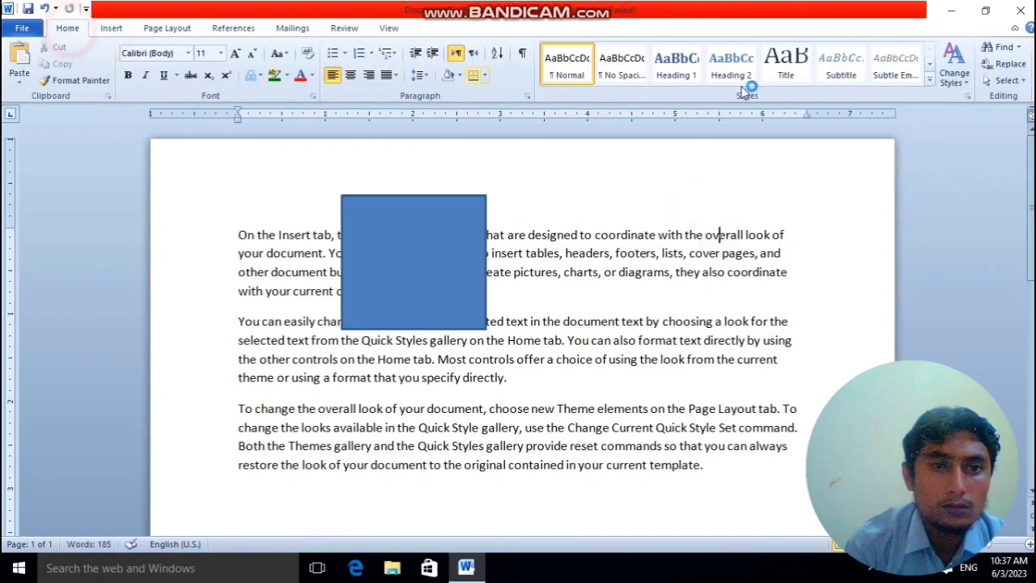
Turn on Select Objects and select the blue rectangle covering the first paragraph.
{"action": "left_click", "coordinate": [988, 81]}
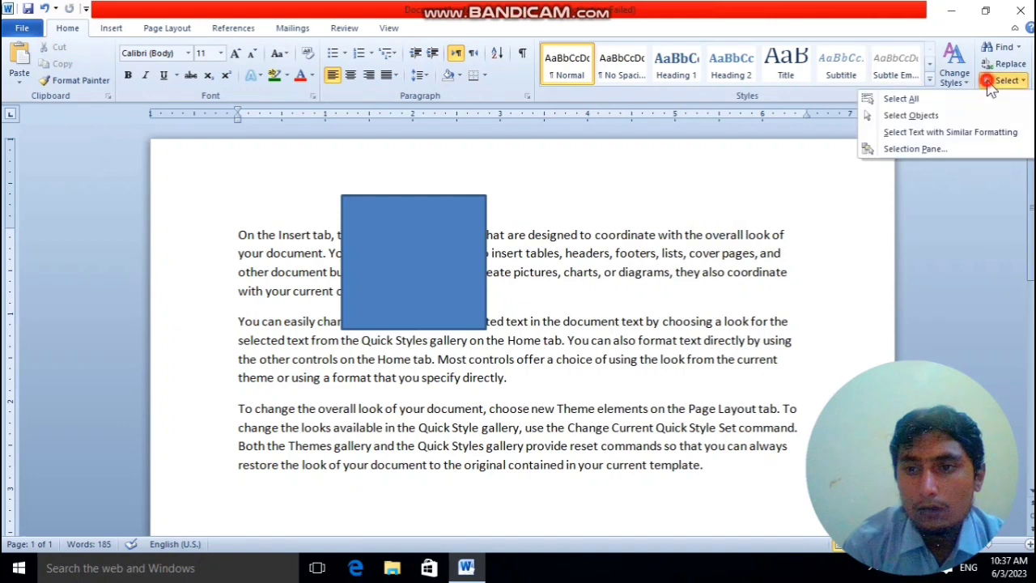
{"action": "left_click", "coordinate": [903, 114]}
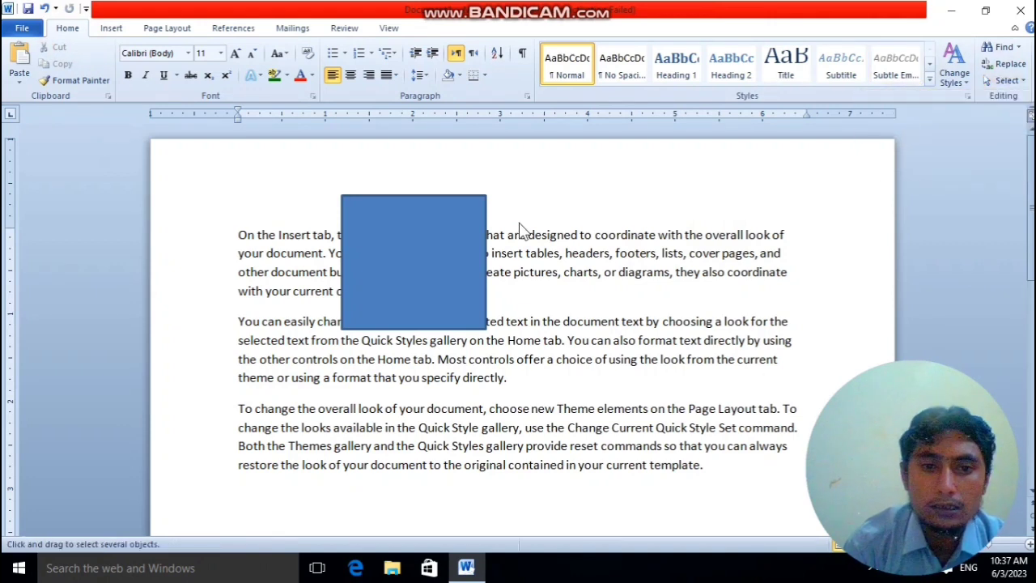
{"action": "left_click", "coordinate": [415, 258]}
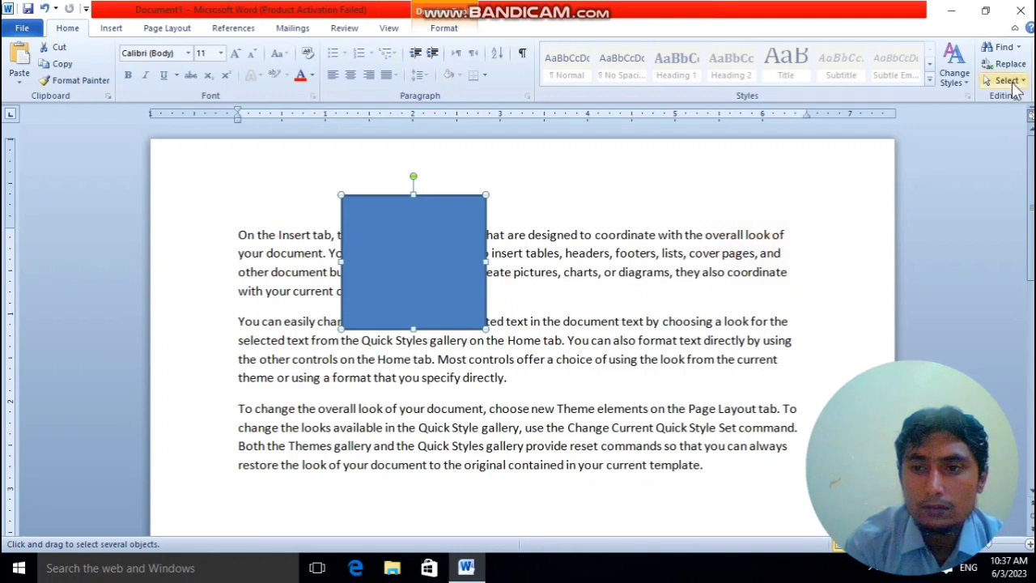
{"action": "left_click", "coordinate": [983, 82]}
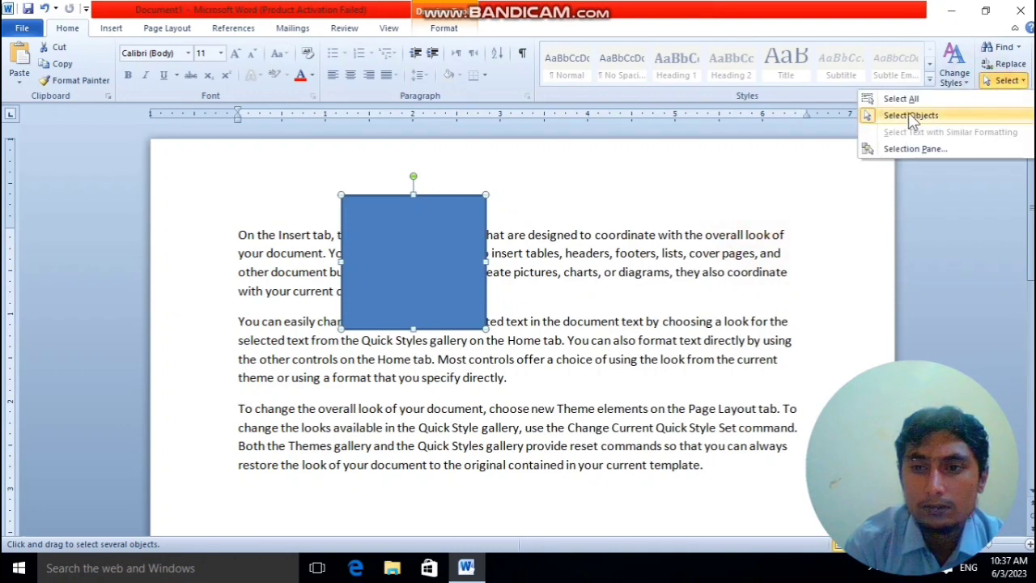
{"action": "left_click", "coordinate": [585, 278]}
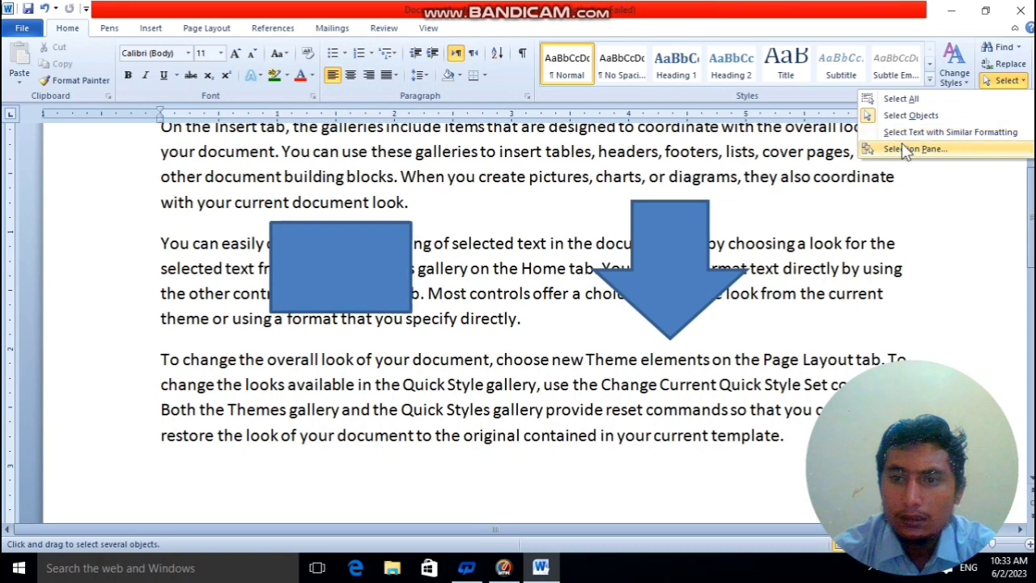
Select all text with similar formatting in the document containing the rectangle and down arrow.
{"action": "left_click", "coordinate": [899, 133]}
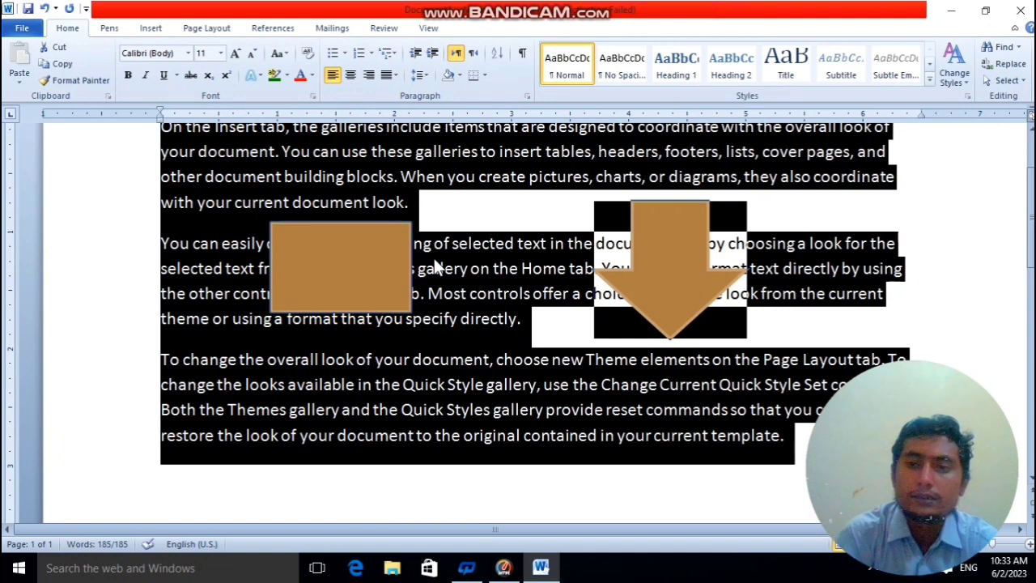
{"action": "left_click", "coordinate": [1007, 80]}
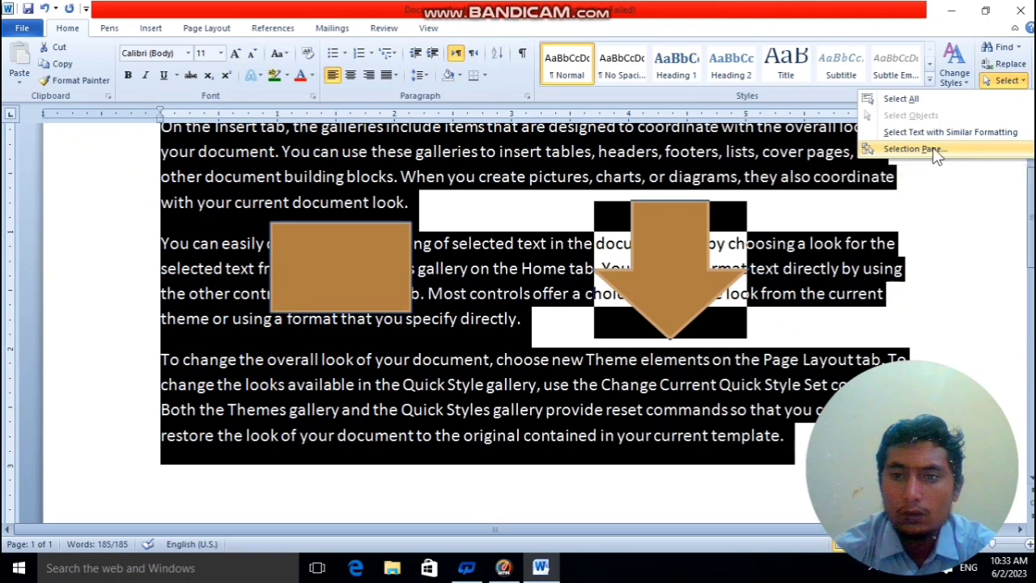
{"action": "left_click", "coordinate": [984, 301]}
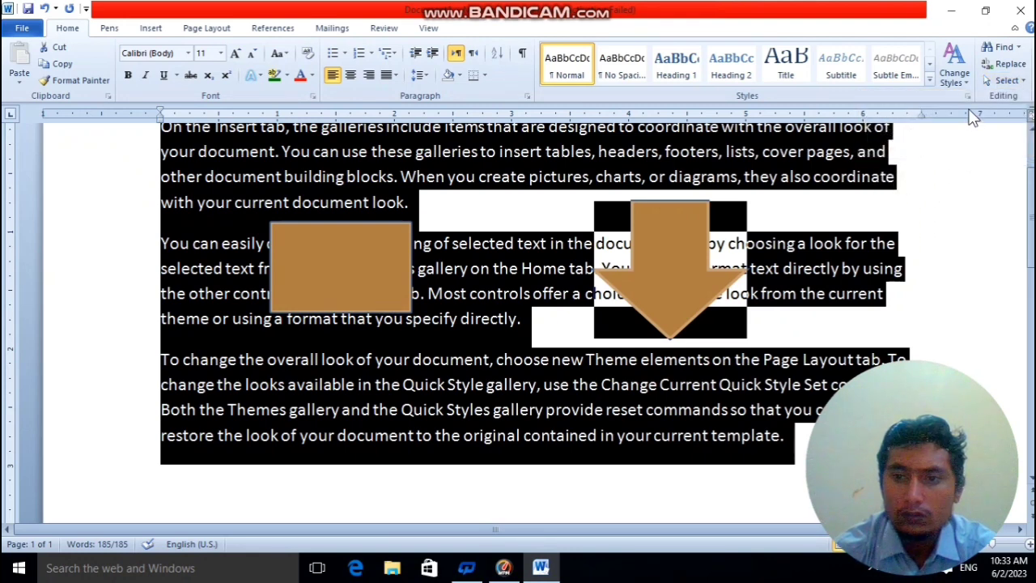
Display the list of shapes on the page, select the down arrow shape, and close the list.
{"action": "left_click", "coordinate": [1006, 81]}
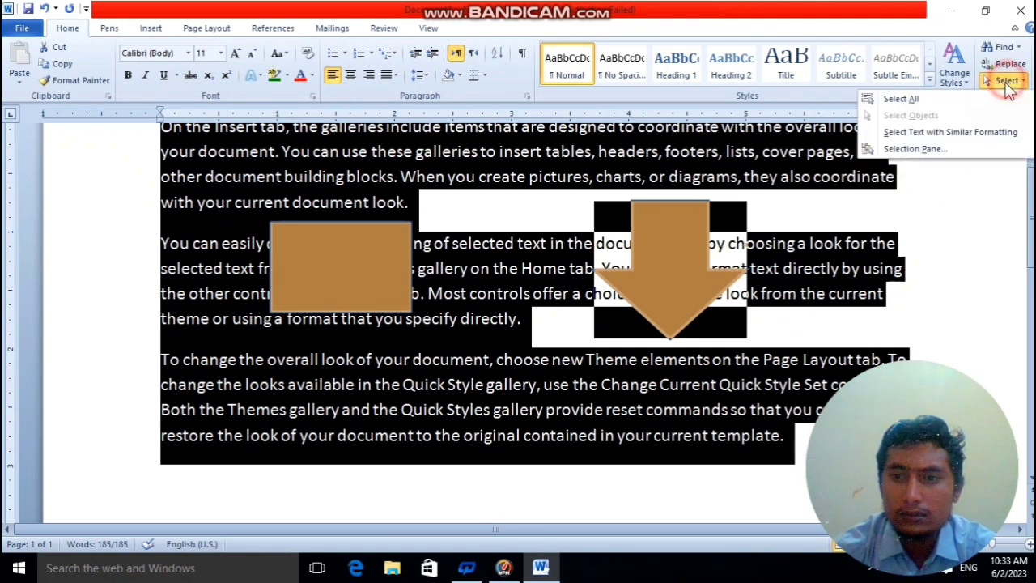
{"action": "left_click", "coordinate": [925, 150]}
{"action": "left_click", "coordinate": [671, 287]}
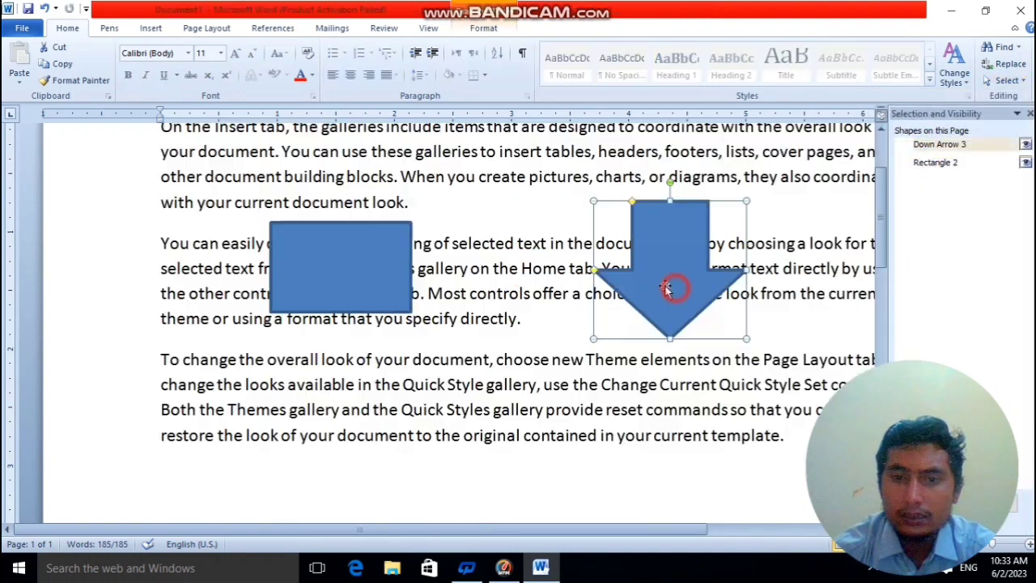
{"action": "left_click", "coordinate": [1030, 113]}
Reopen the Selection Pane and toggle the visibility of Down Arrow 3 off and on twice.
{"action": "left_click", "coordinate": [1003, 81]}
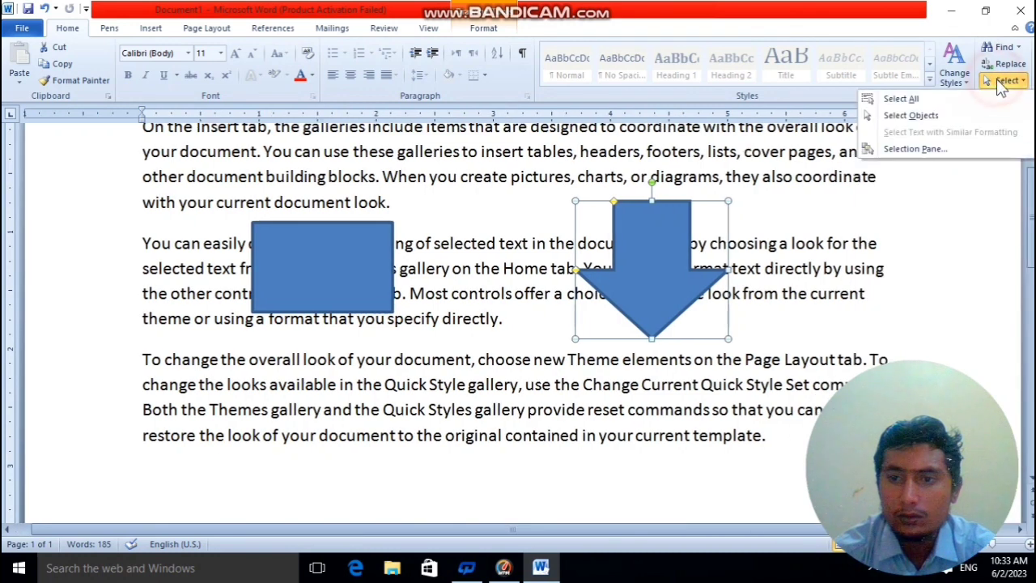
{"action": "left_click", "coordinate": [905, 162]}
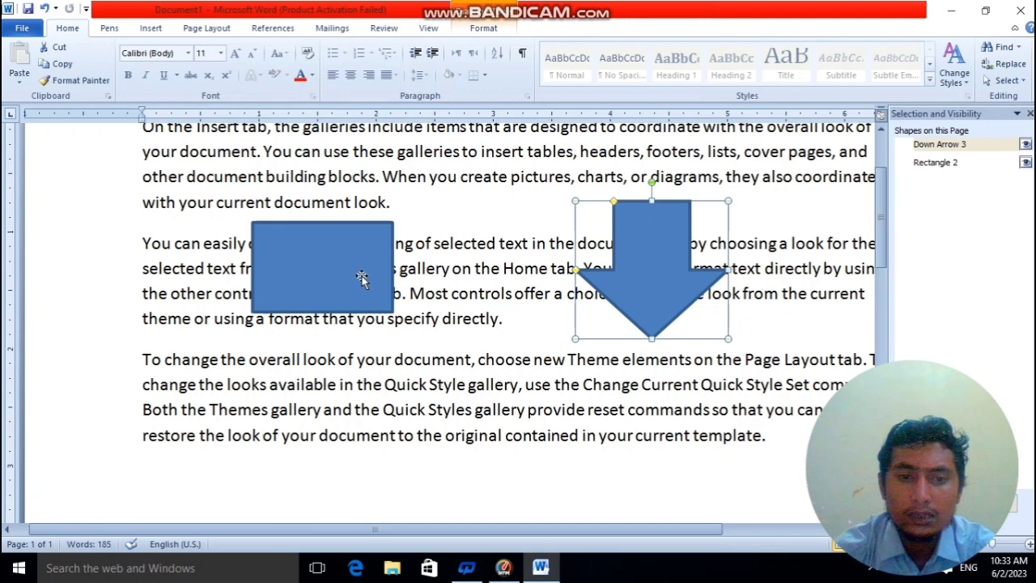
{"action": "left_click", "coordinate": [1026, 145]}
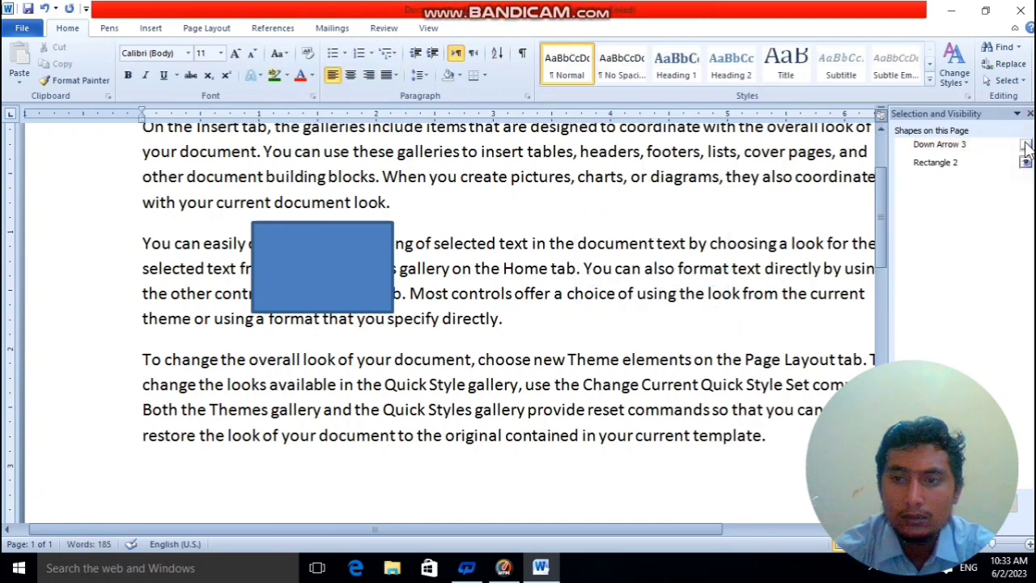
{"action": "left_click", "coordinate": [1025, 144]}
{"action": "left_click", "coordinate": [1025, 144]}
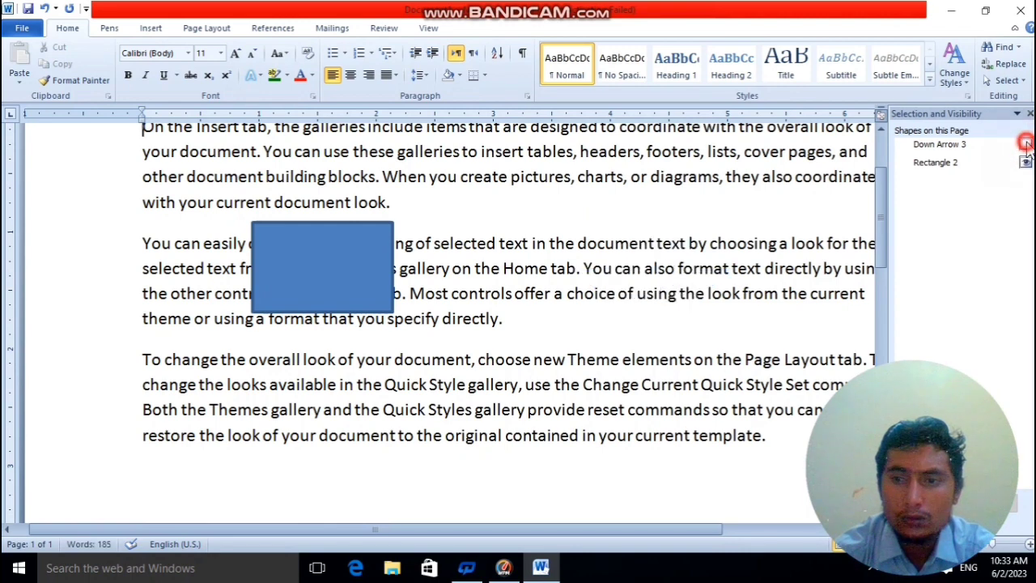
{"action": "left_click", "coordinate": [1025, 144]}
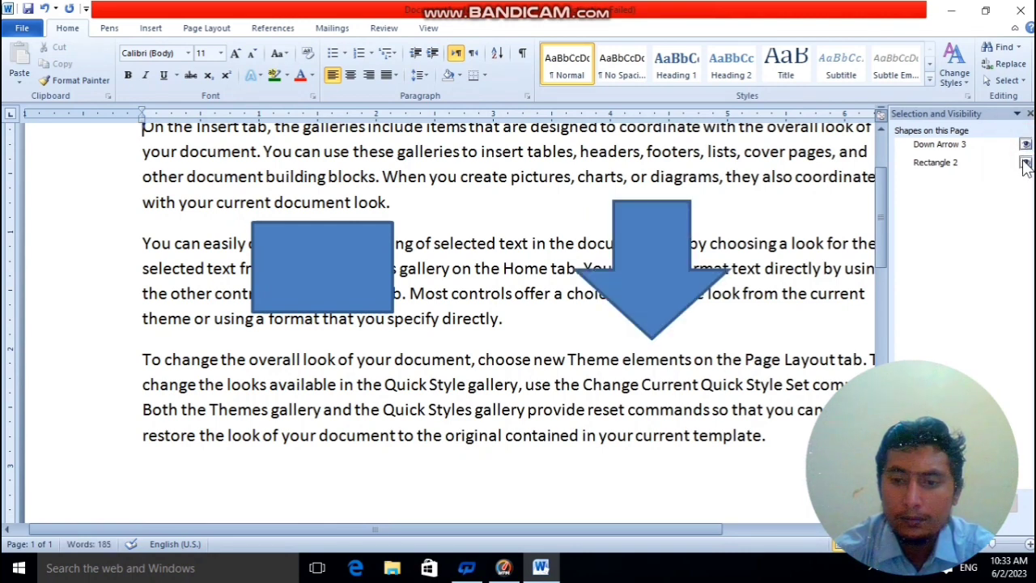
Toggle the visibility of Rectangle 2 off and on twice.
{"action": "left_click", "coordinate": [1025, 162]}
{"action": "left_click", "coordinate": [1025, 163]}
{"action": "left_click", "coordinate": [1026, 163]}
{"action": "left_click", "coordinate": [1026, 162]}
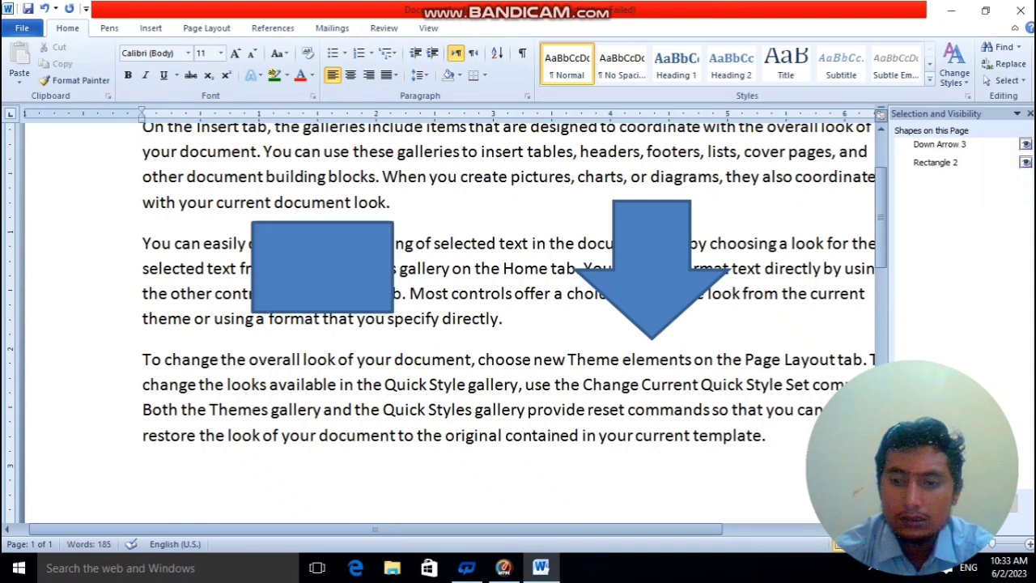
Hide all shapes on the page at once, show them all again, and close the Selection Pane.
{"action": "left_click", "coordinate": [920, 522]}
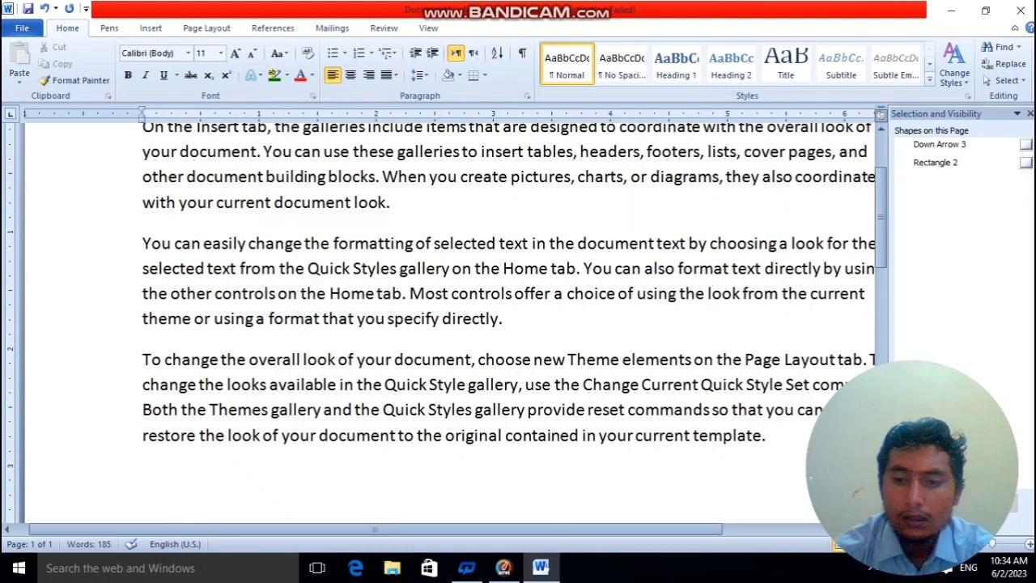
{"action": "left_click", "coordinate": [920, 503]}
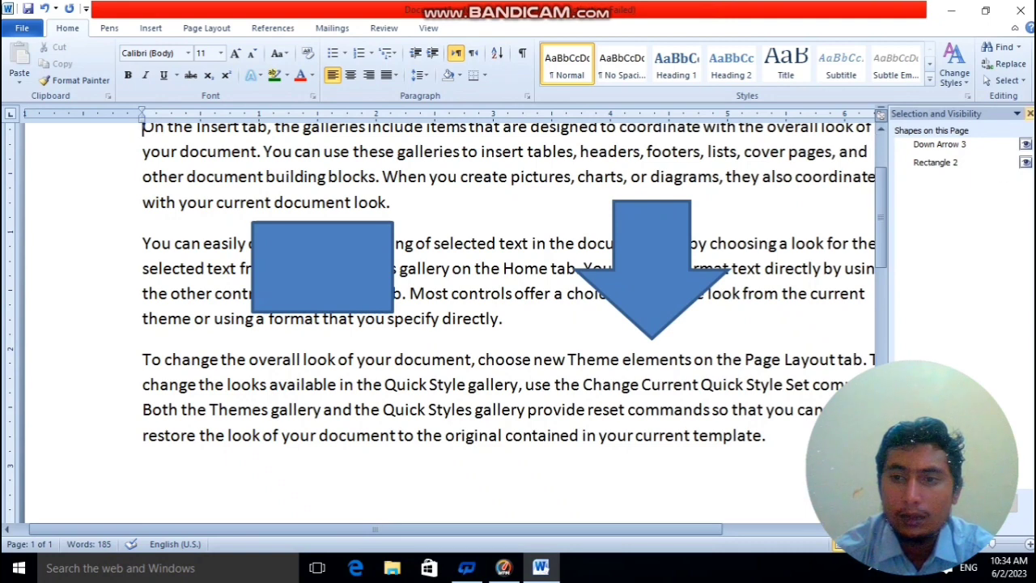
{"action": "left_click", "coordinate": [1030, 114]}
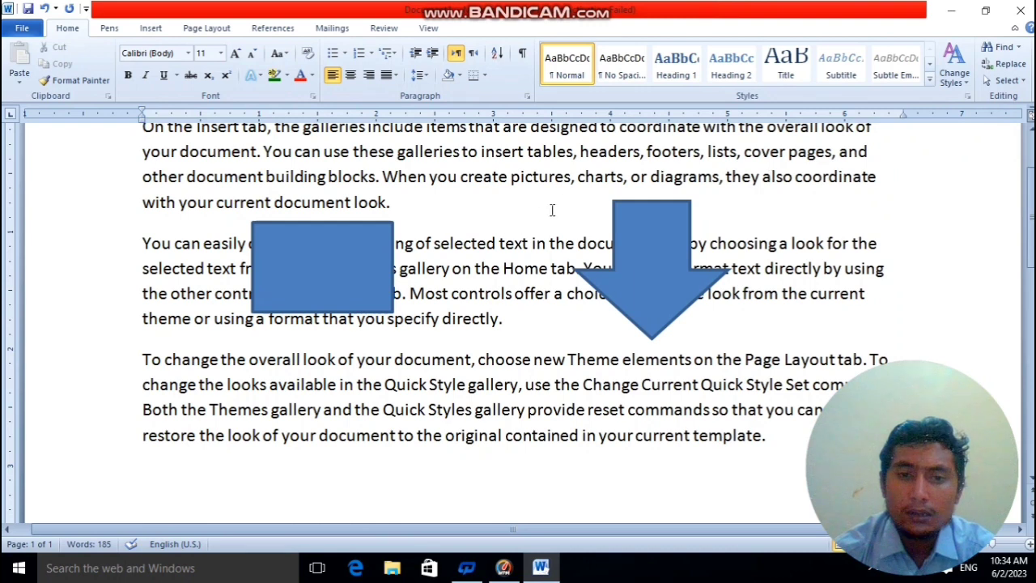
Through the Selection Pane, hide Rectangle 2 and Down Arrow 3 individually, show both again, and close the pane.
{"action": "left_click", "coordinate": [1015, 82]}
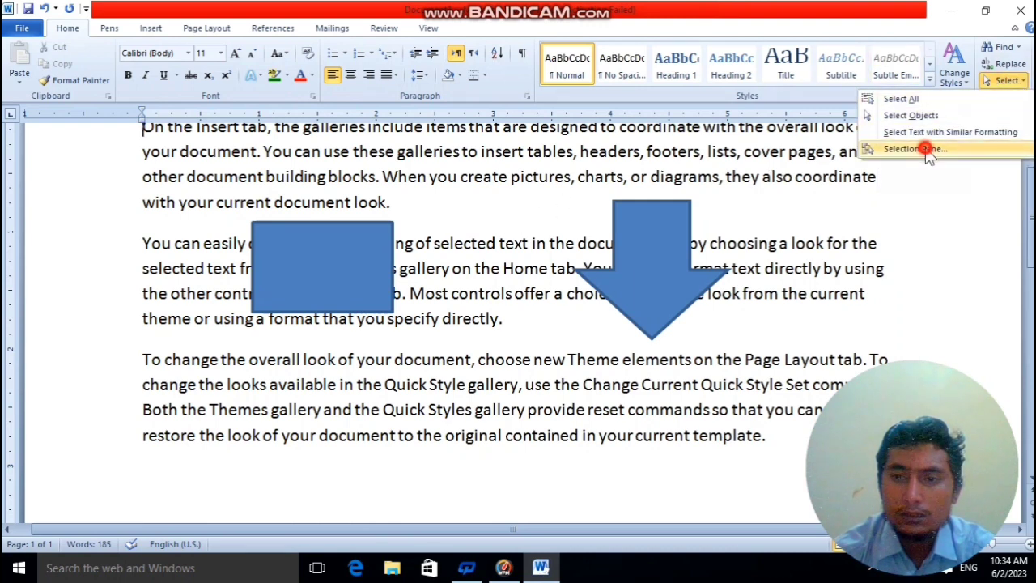
{"action": "left_click", "coordinate": [878, 146]}
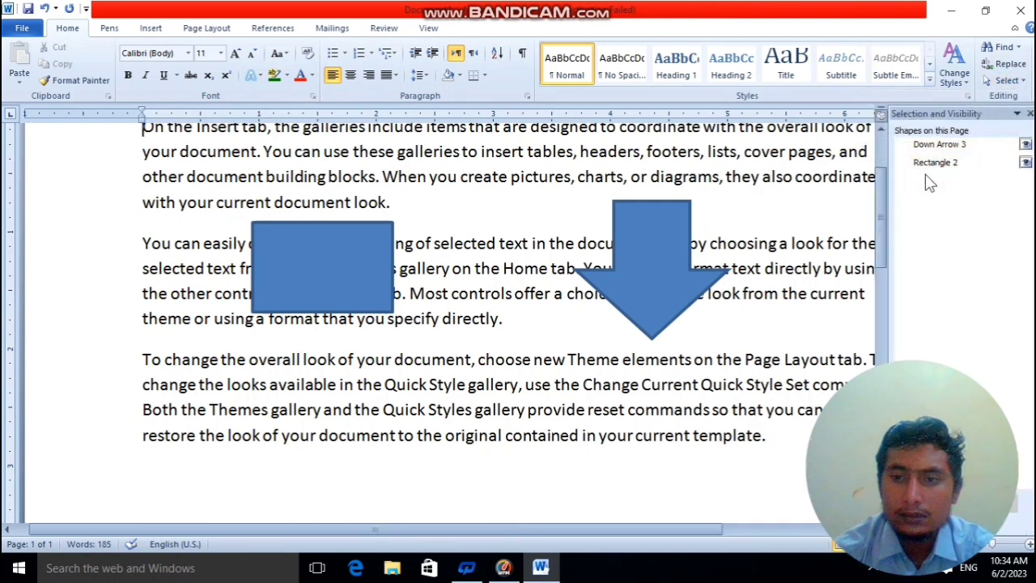
{"action": "left_click", "coordinate": [1025, 162]}
{"action": "left_click", "coordinate": [1026, 144]}
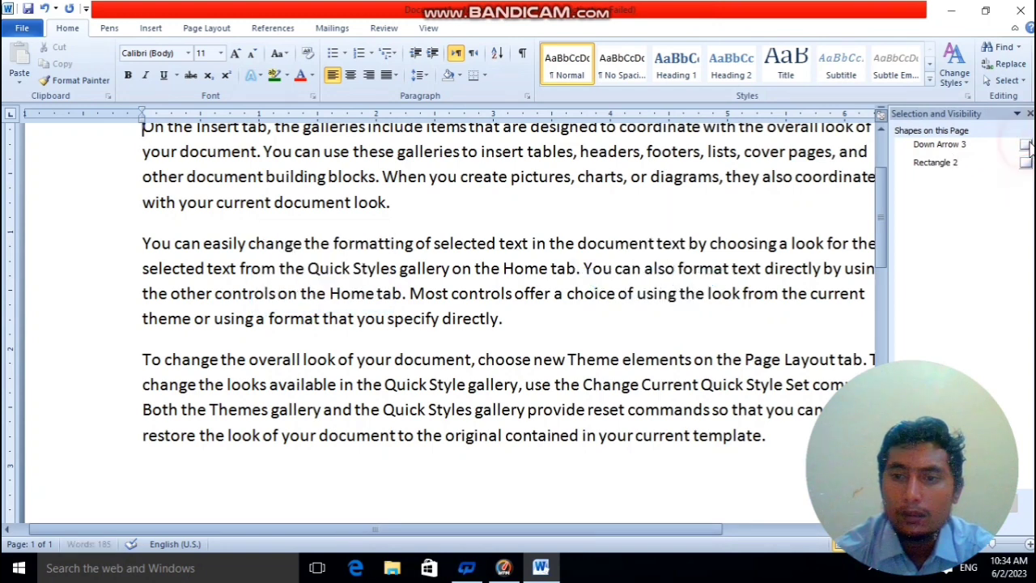
{"action": "left_click", "coordinate": [1026, 144]}
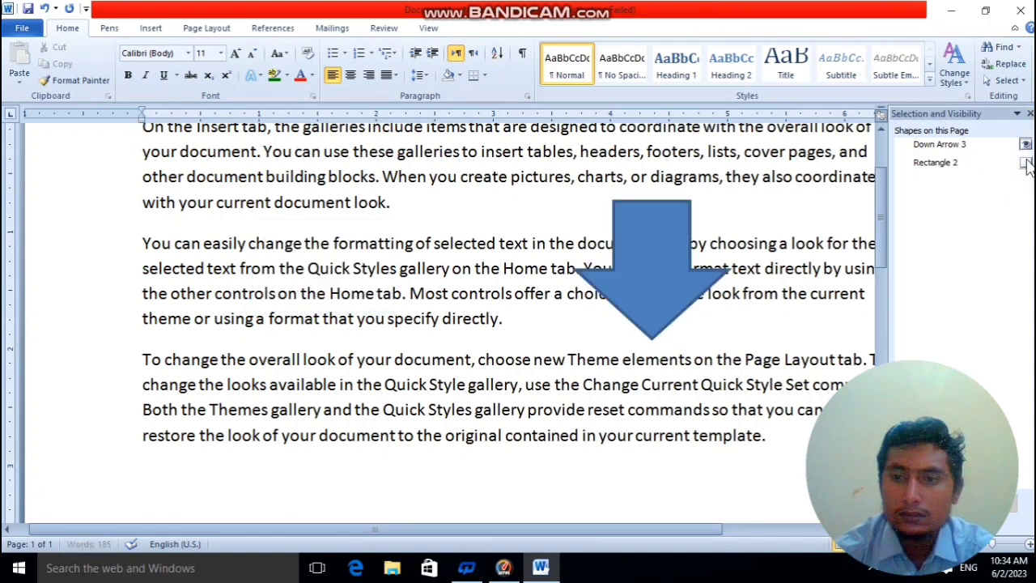
{"action": "left_click", "coordinate": [1025, 162]}
{"action": "left_click", "coordinate": [1030, 113]}
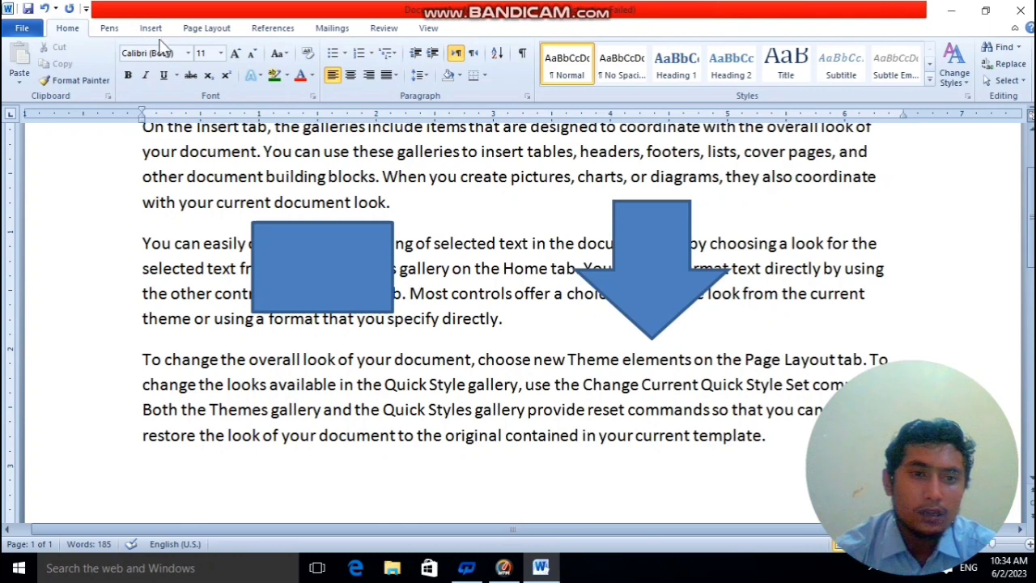
Close Word without saving the changes to Document1.
{"action": "left_click", "coordinate": [1025, 19]}
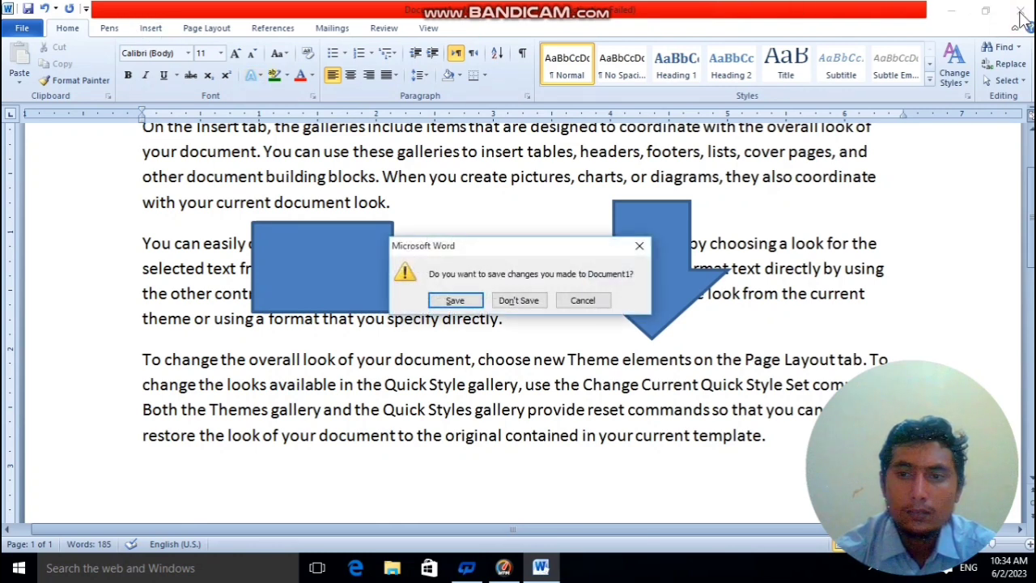
{"action": "left_click", "coordinate": [512, 303]}
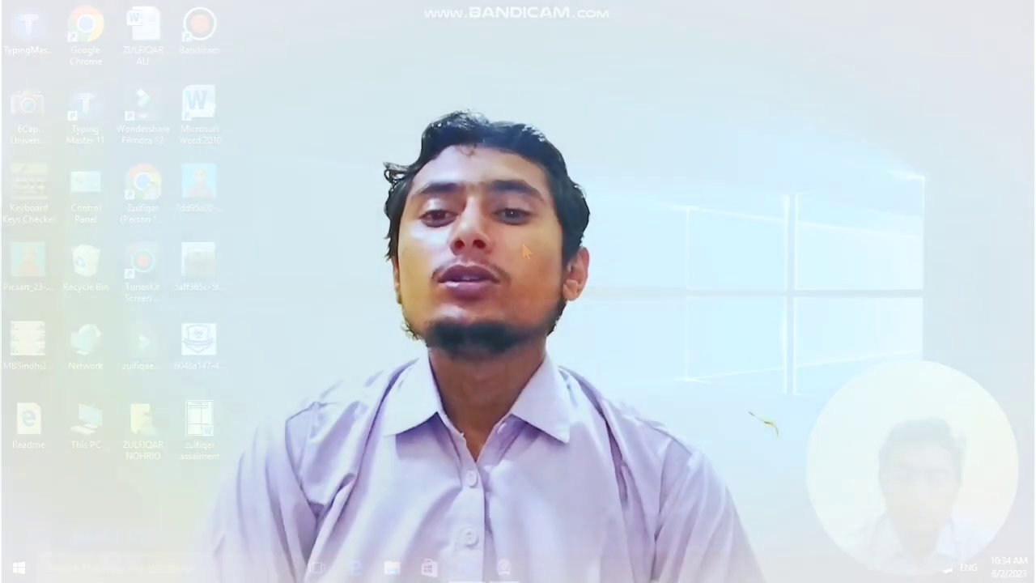